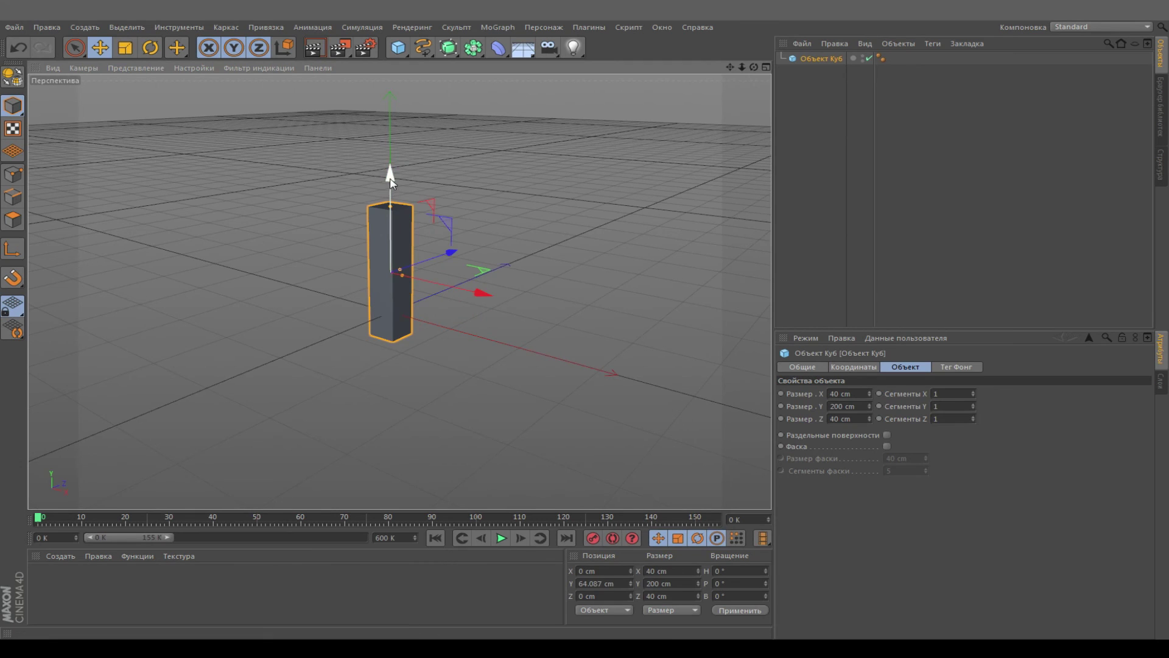
Step: Raise the cube along the Y axis to about 100 cm so its base rests on the grid
left_click_drag(390, 188, 395, 158)
left_click_drag(730, 67, 764, 103)
left_click(836, 115)
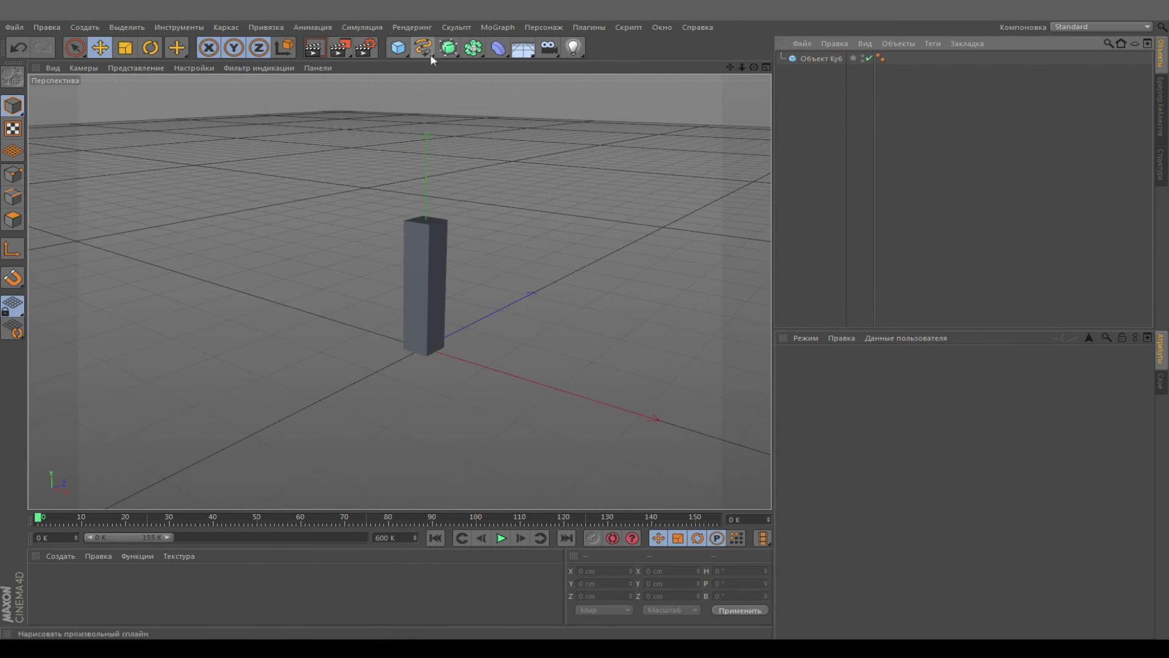
Step: Create a MoGraph cloner object and nest the cube inside it as its child
left_click(497, 26)
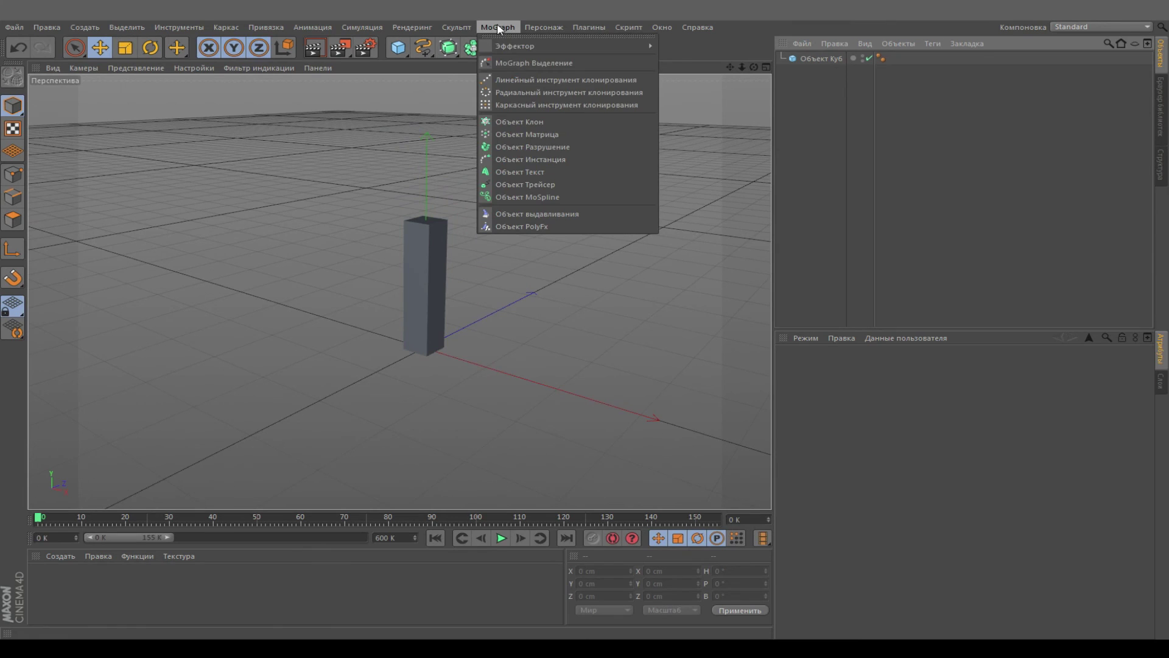
left_click(534, 123)
left_click(818, 71)
left_click_drag(818, 61, 818, 63)
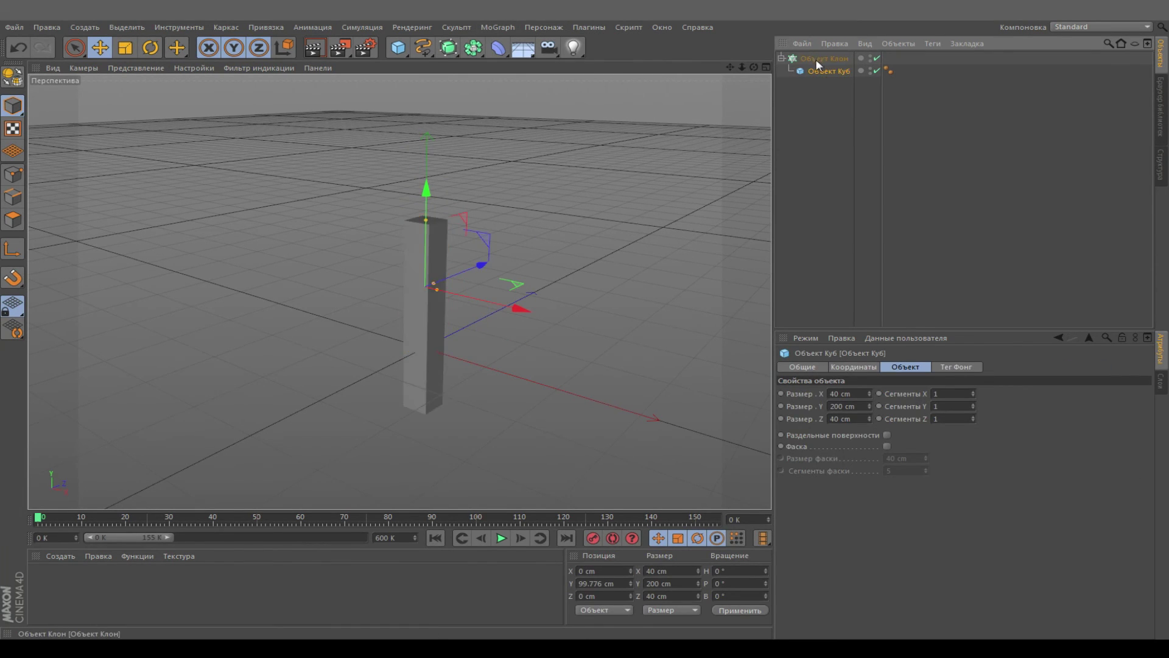
Step: Set the cloner's number of clones to 6 and keep its mode as Linear (Линейный)
left_click(816, 58)
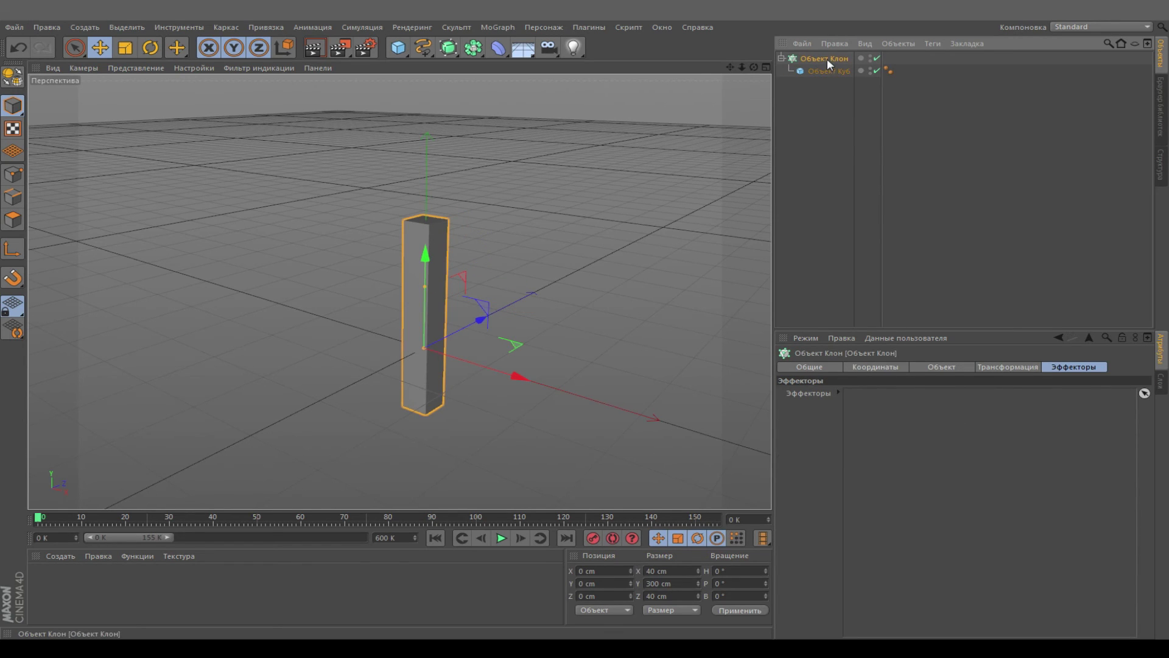
left_click(947, 367)
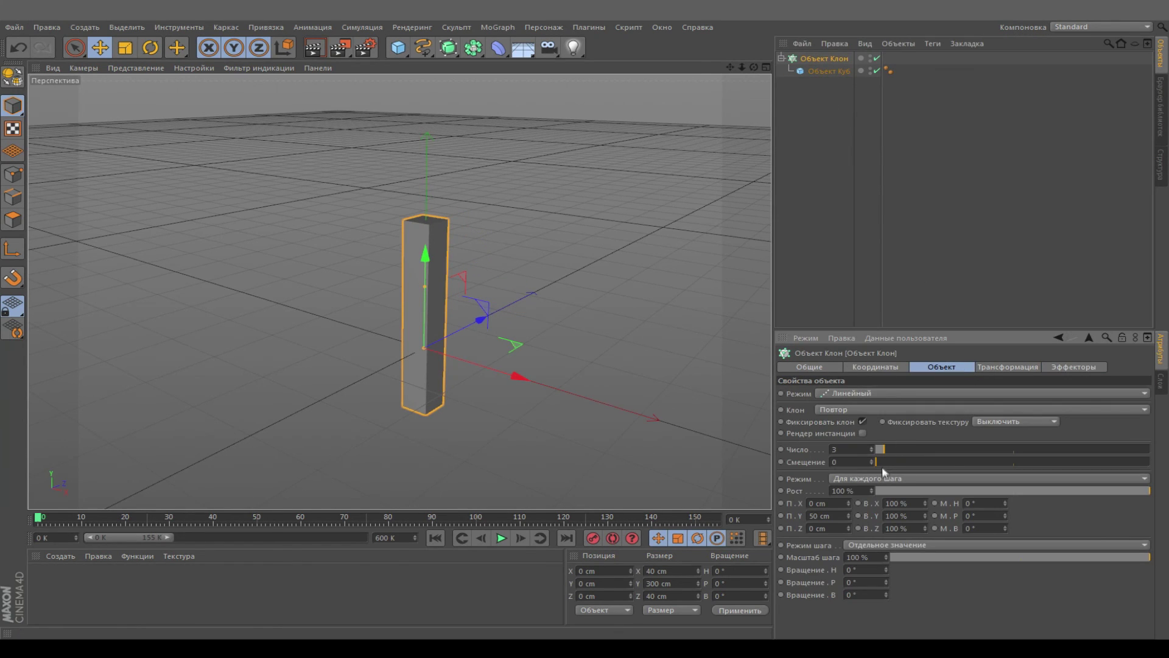
left_click_drag(885, 447, 892, 447)
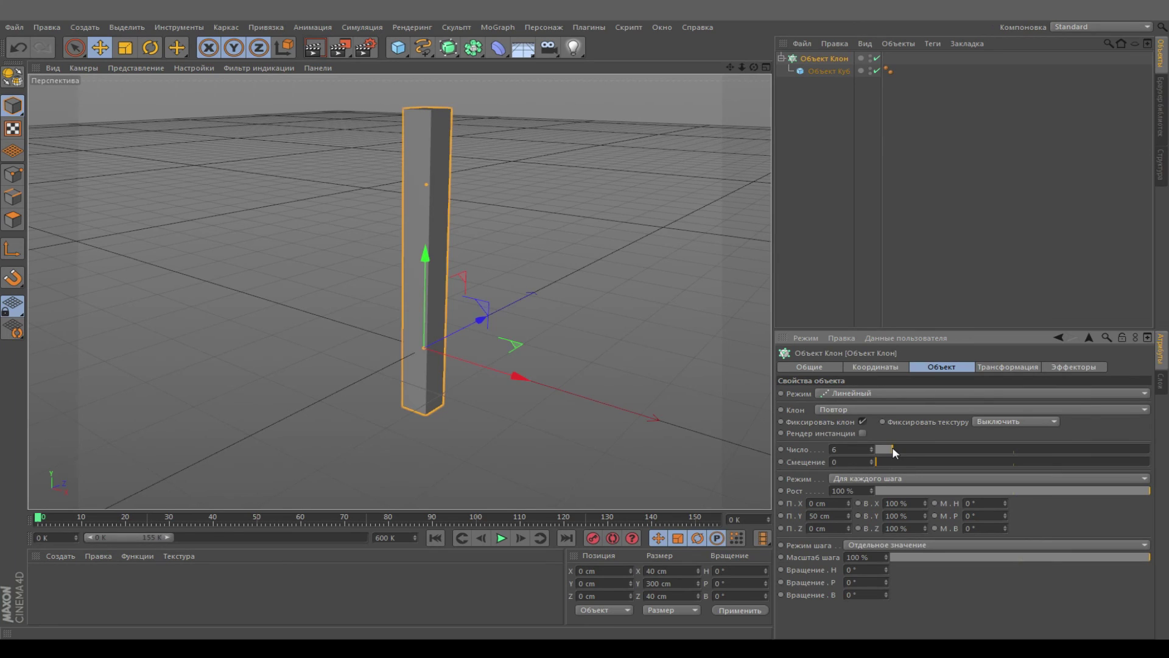
left_click(876, 392)
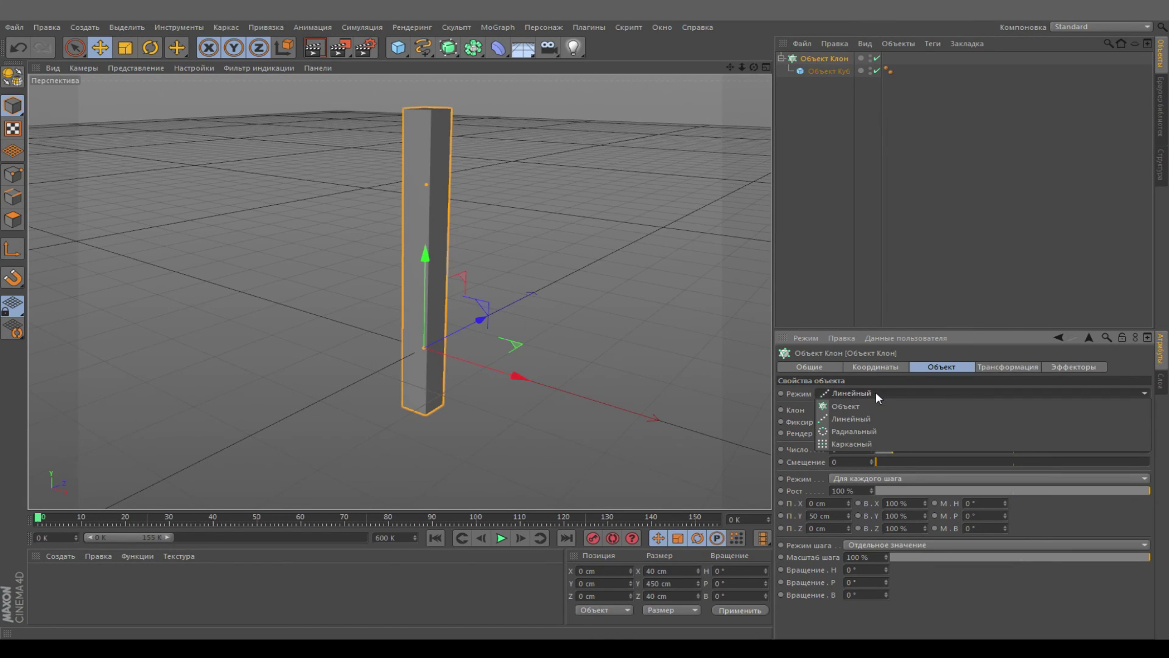
left_click(865, 418)
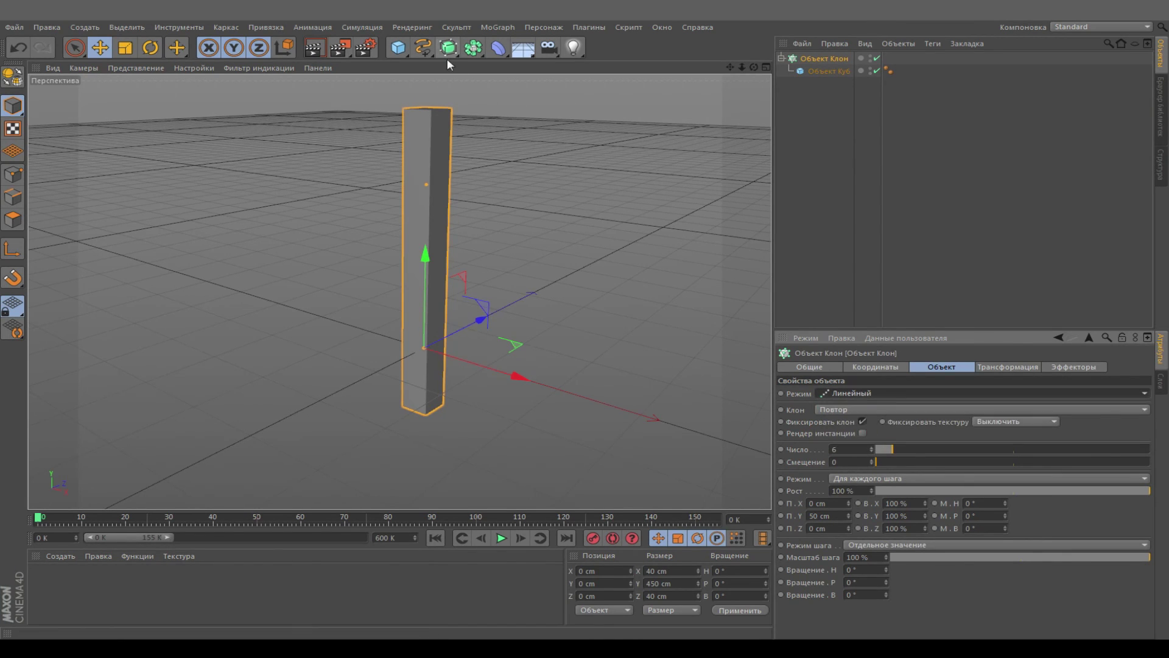
Step: Add a circle spline and set its plane to XZ so it lies flat
left_click(423, 49)
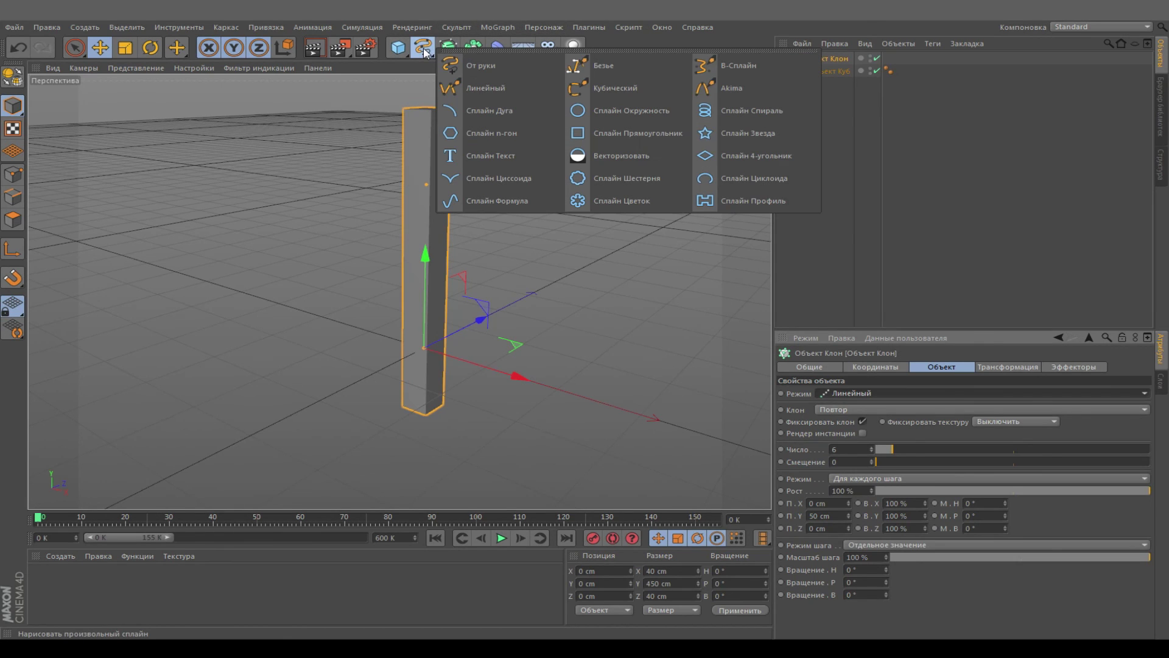
left_click(621, 110)
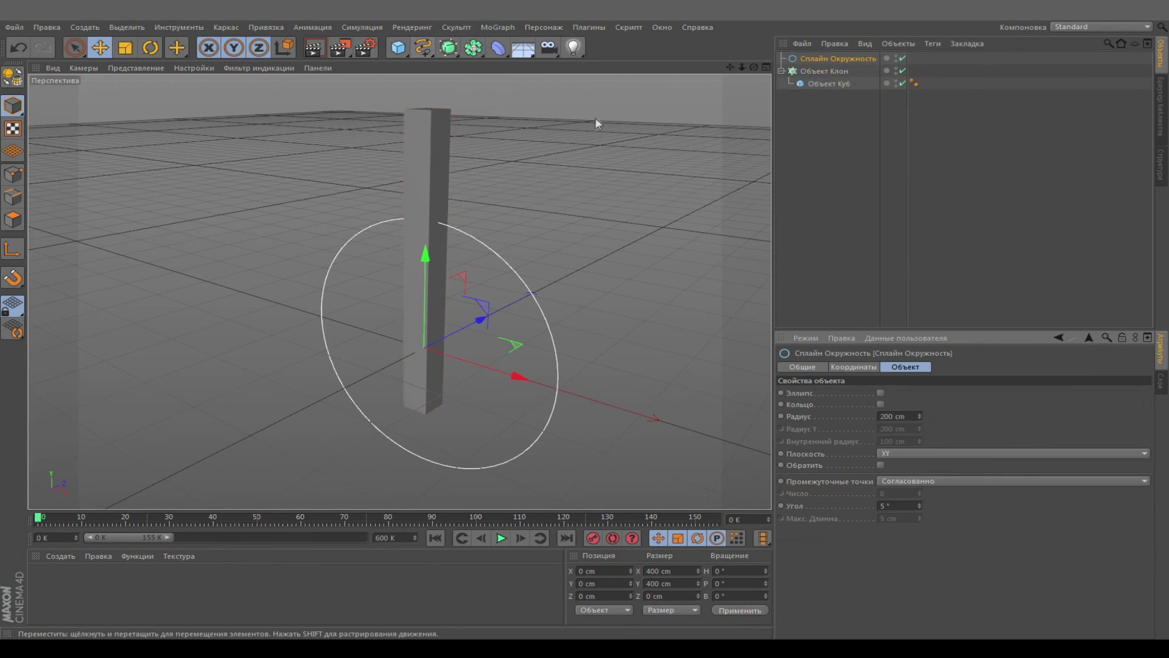
left_click(933, 451)
left_click(974, 491)
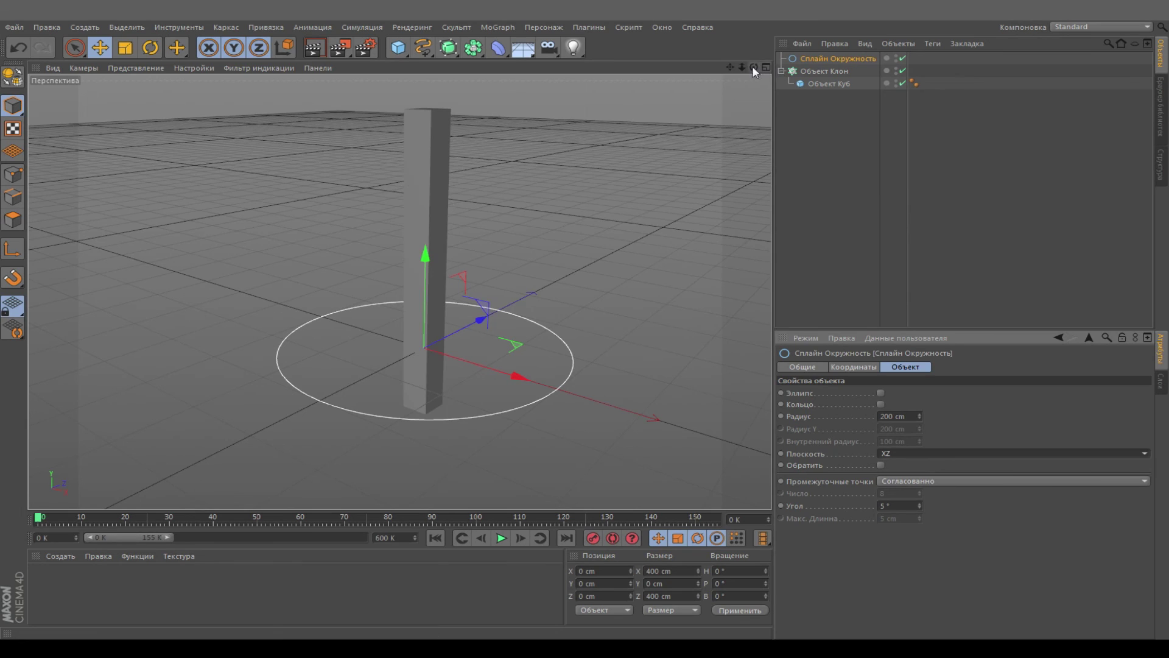
Step: Add a MoGraph Spline effector (Эффектор по сплайну) and assign it to the cloner
left_click(495, 28)
mouse_move(500, 45)
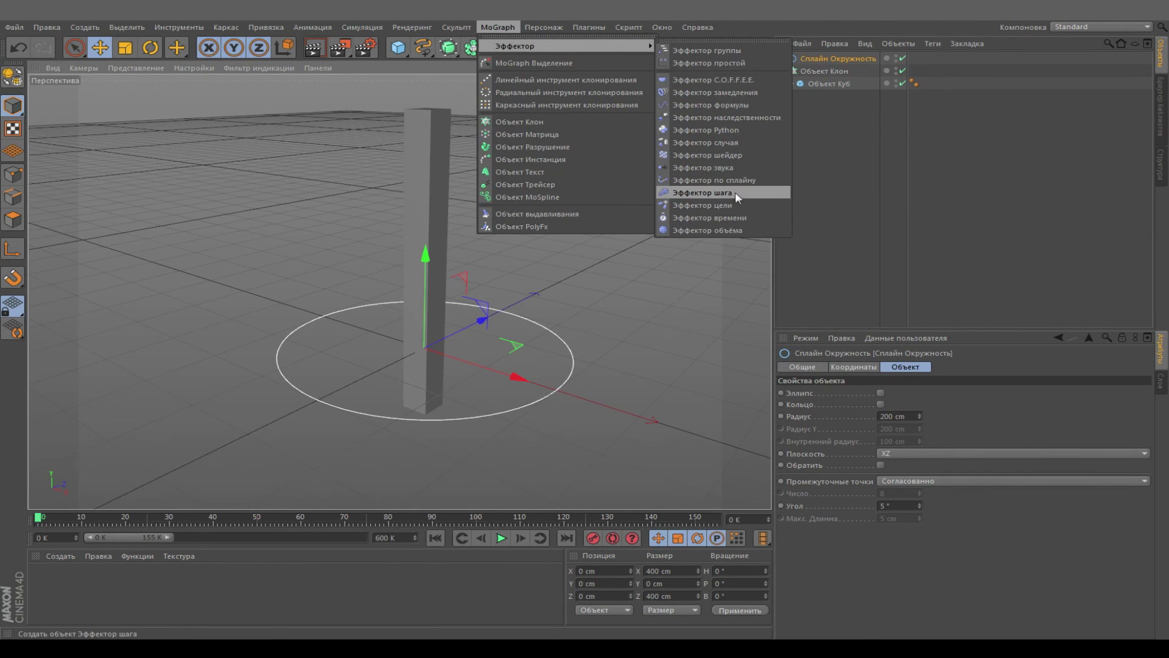
left_click(746, 178)
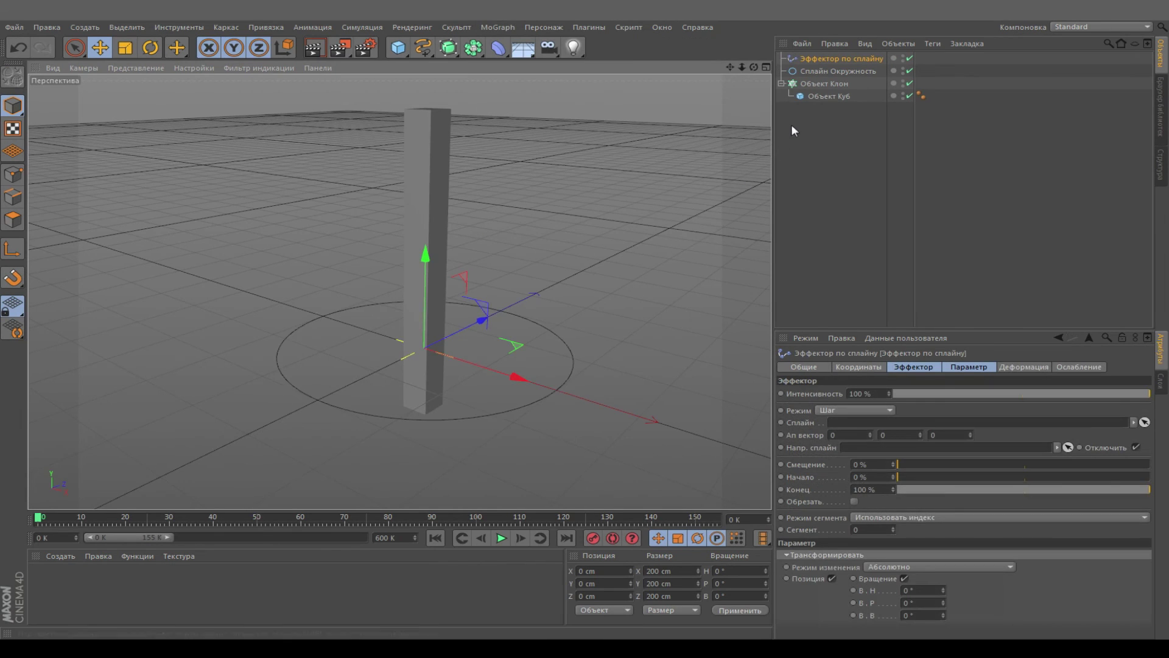
left_click(817, 83)
left_click(827, 59)
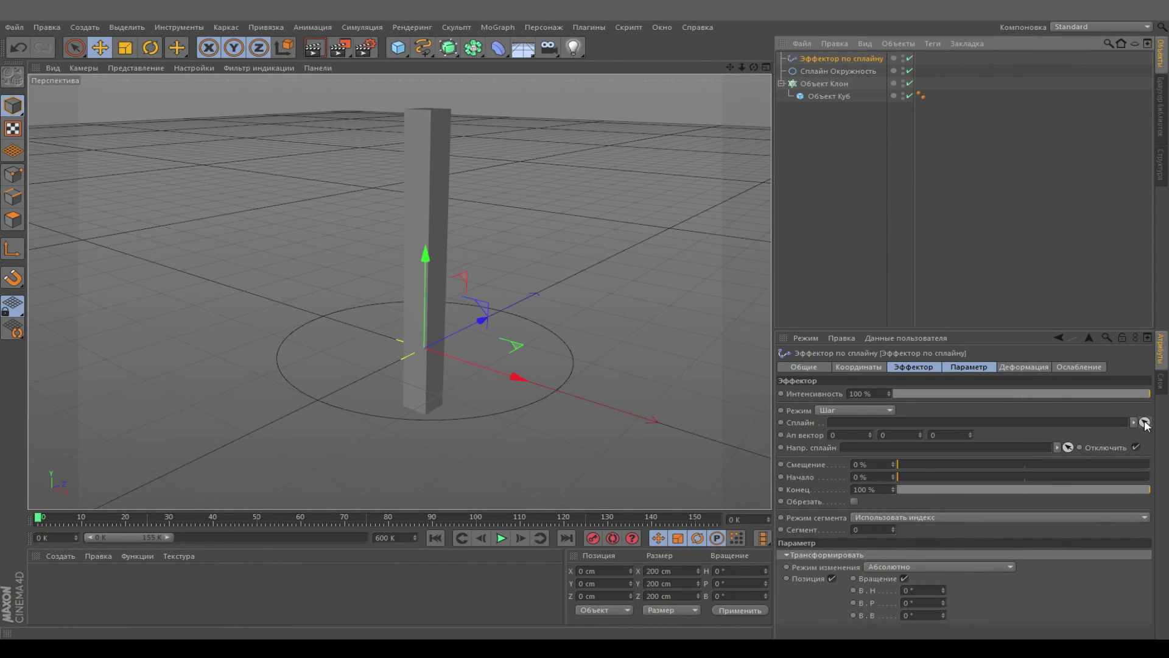
Step: Assign the circle as the Spline effector's spline and guide spline, and turn off its rotation (Вращение) parameter
left_click(1068, 446)
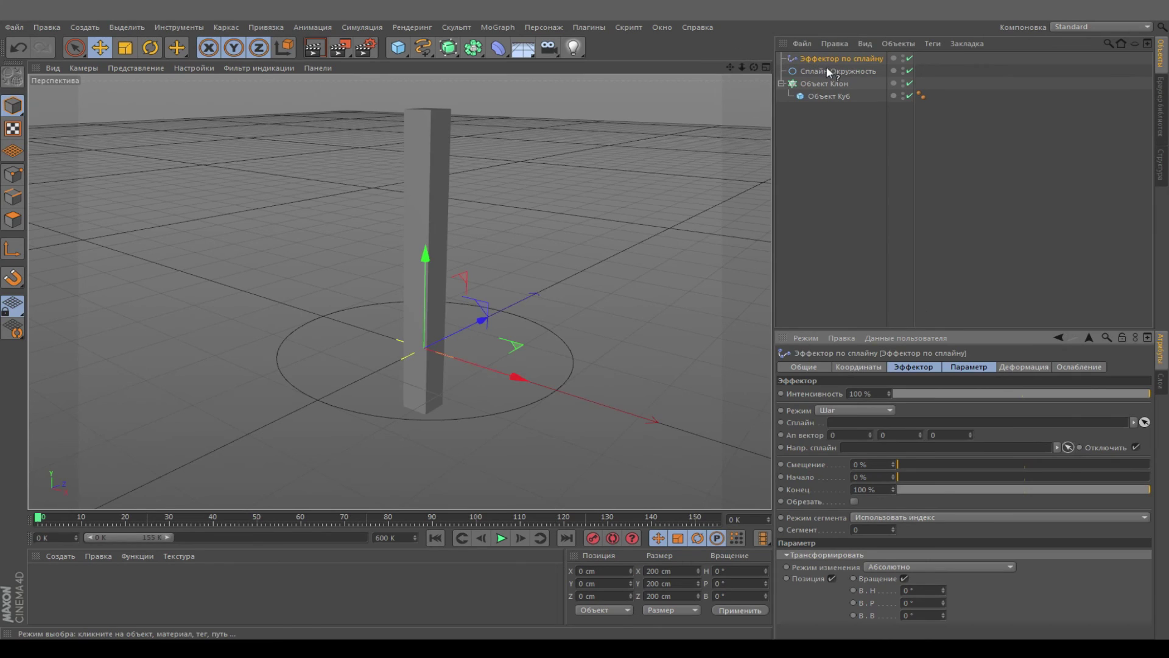
left_click_drag(827, 67, 1083, 421)
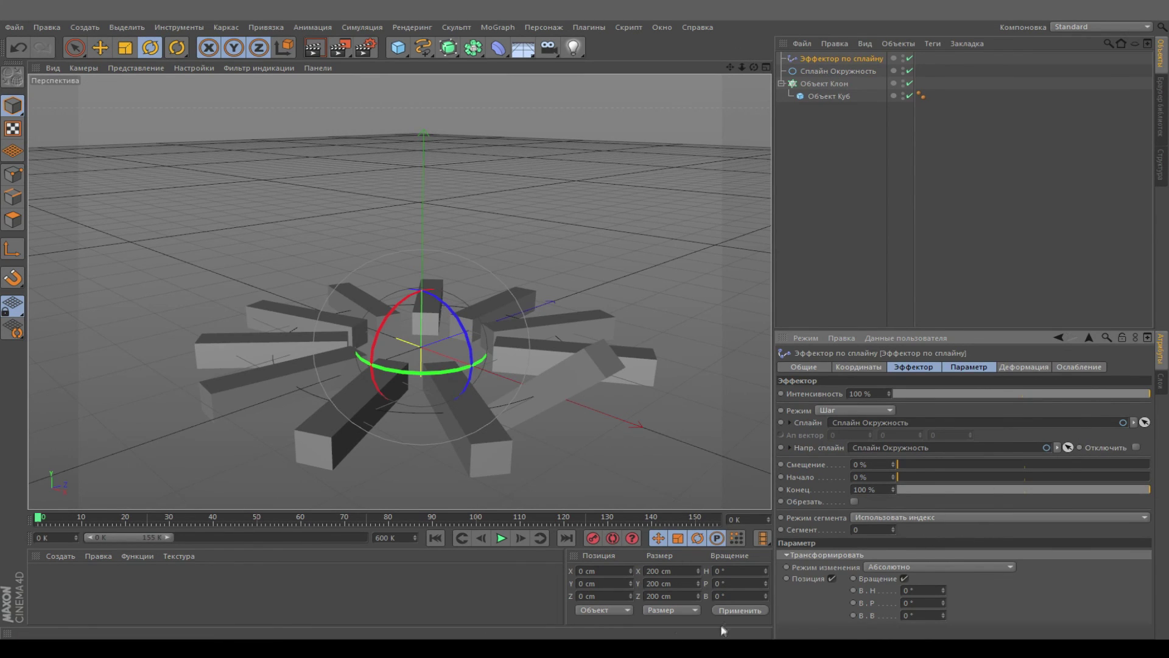
left_click(904, 578)
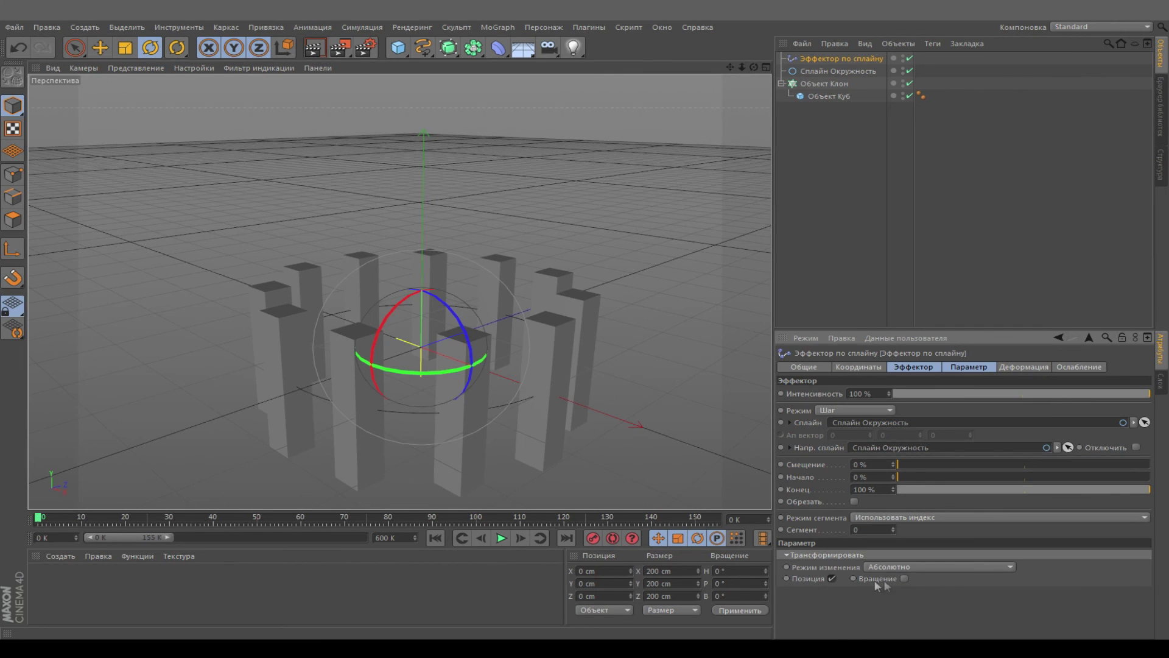
Step: Set the cloner's number of clones to 22 to close the ring of bars and collapse its hierarchy
left_click_drag(753, 67, 716, 100)
left_click(822, 83)
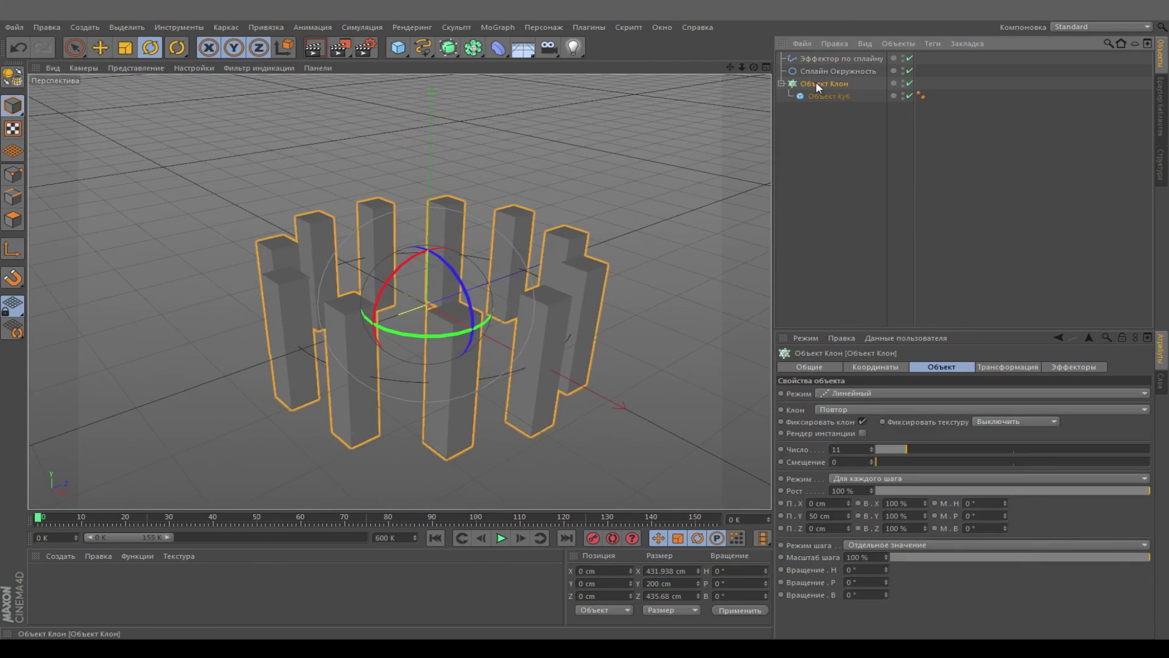
left_click_drag(907, 450, 936, 448)
mouse_move(753, 67)
left_mouse_down()
mouse_move(749, 140)
mouse_move(754, 40)
mouse_move(753, 55)
left_mouse_up()
left_click(798, 113)
left_click(781, 84)
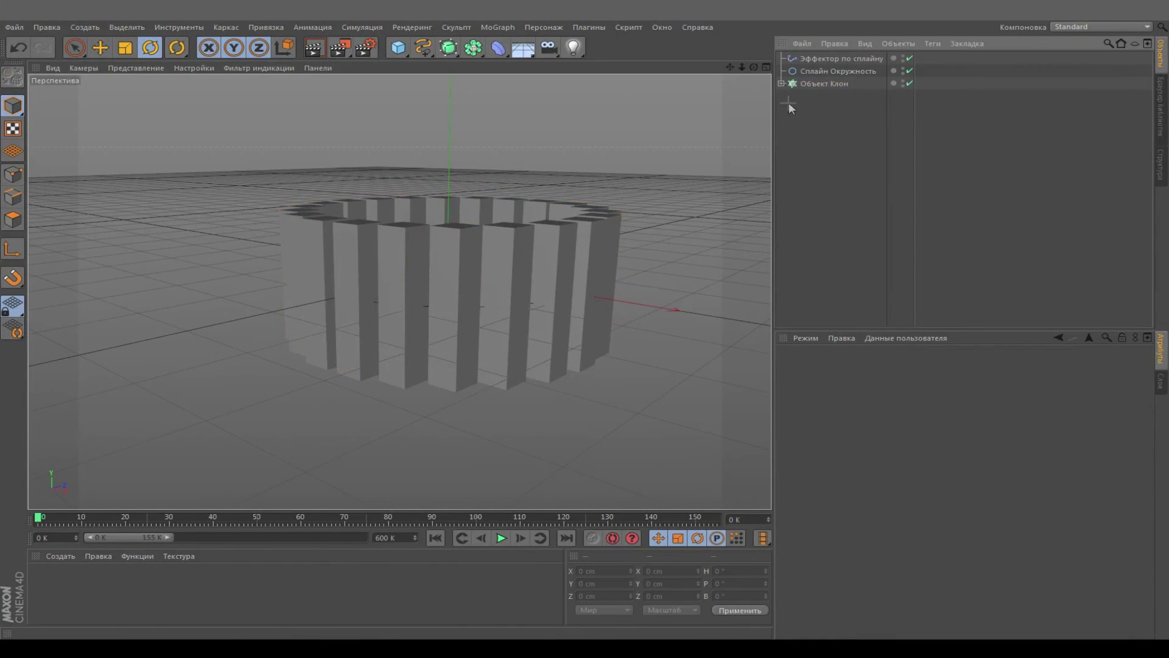
Step: Add a MoGraph Sound effector (Эффектор звука) to the scene
left_click(498, 28)
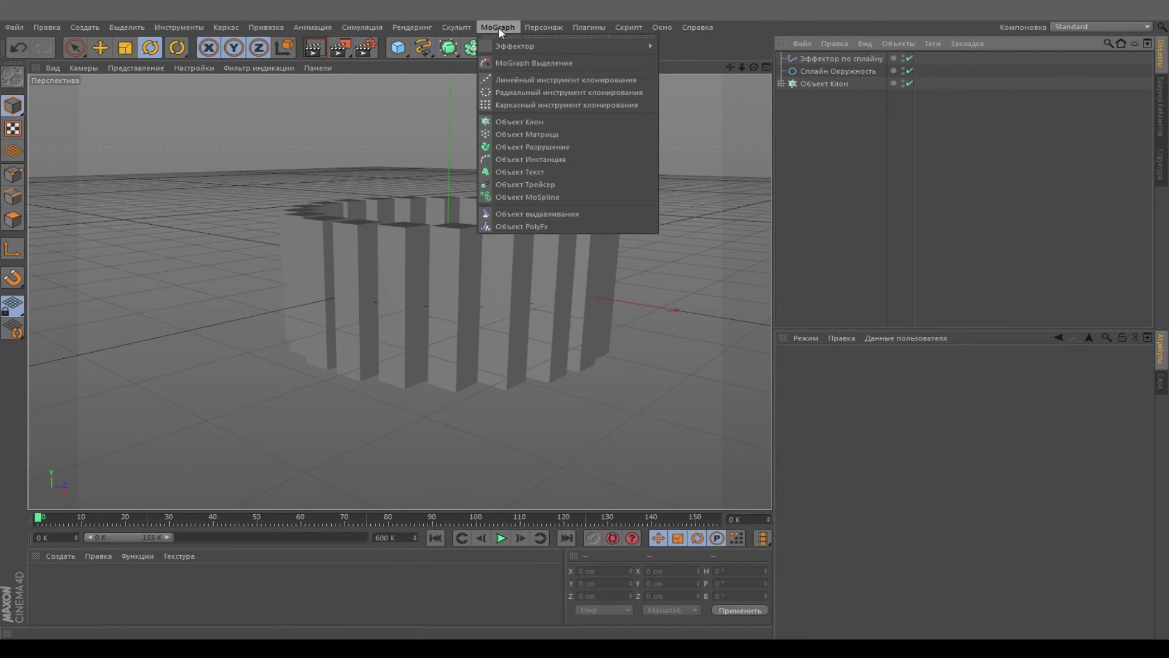
mouse_move(633, 46)
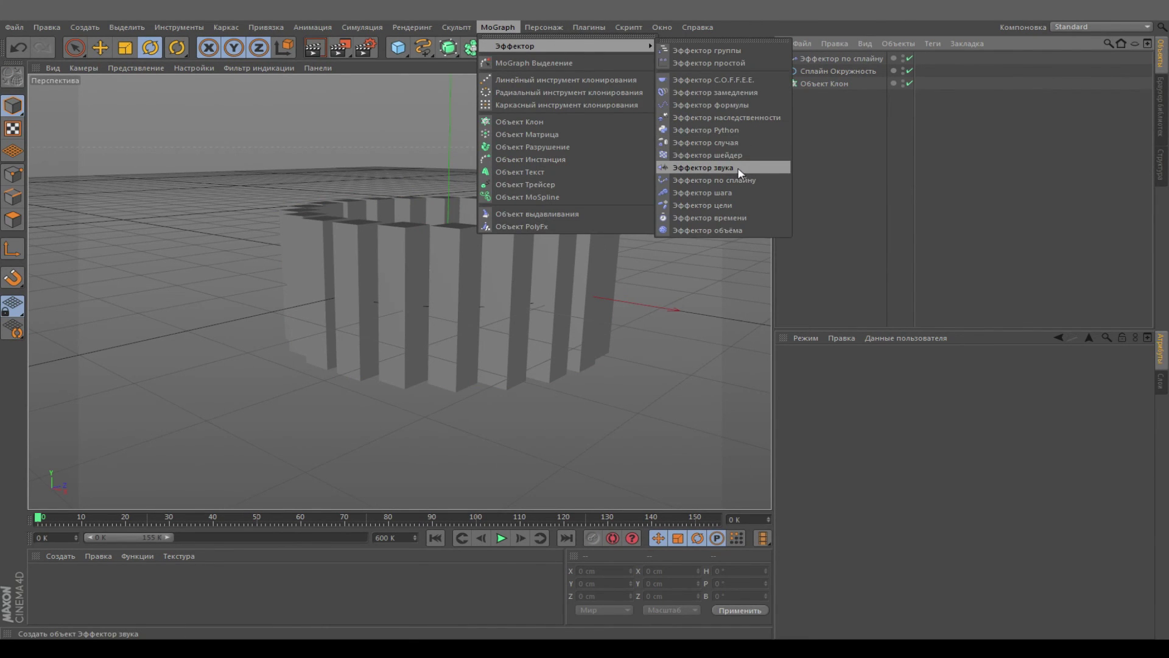
left_click(703, 168)
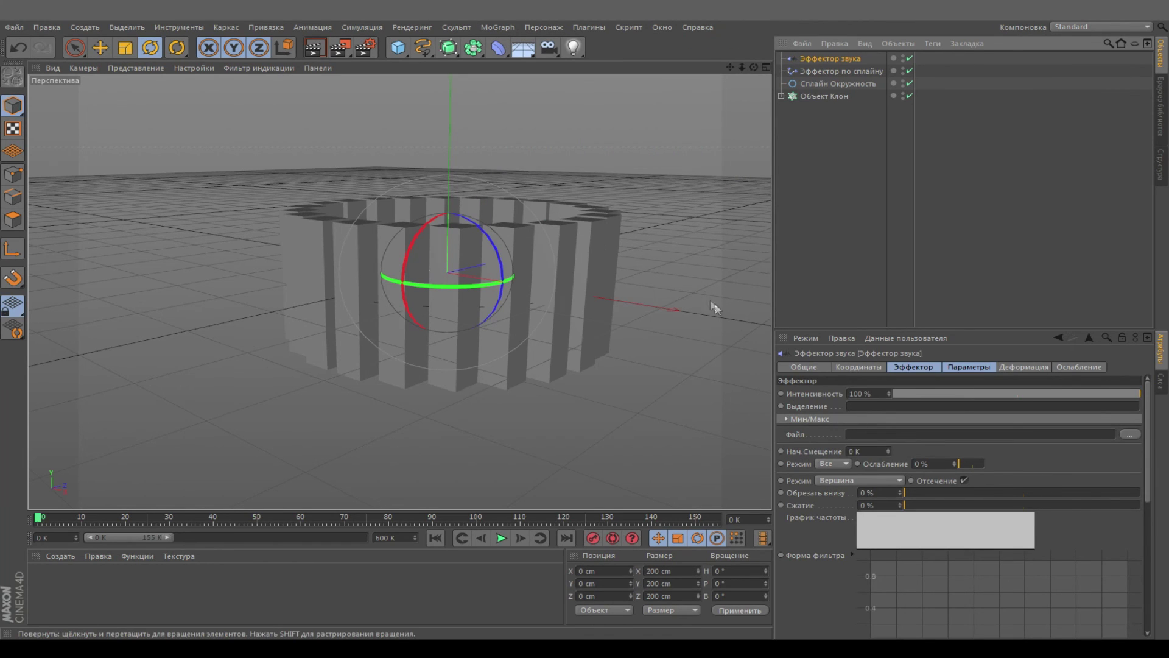
left_click_drag(1147, 440, 1151, 425)
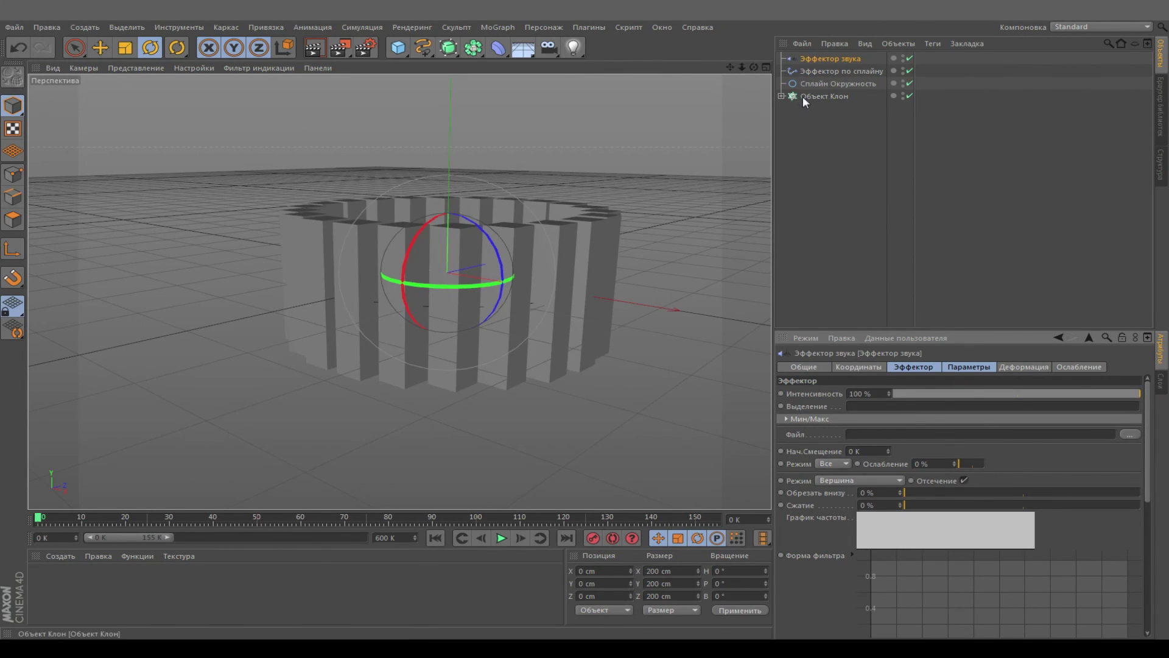
Step: Load the desktop audio file "K-391 - Preview (This is Felicitas) vksaved.mp3" into the Sound effector
left_click(1129, 434)
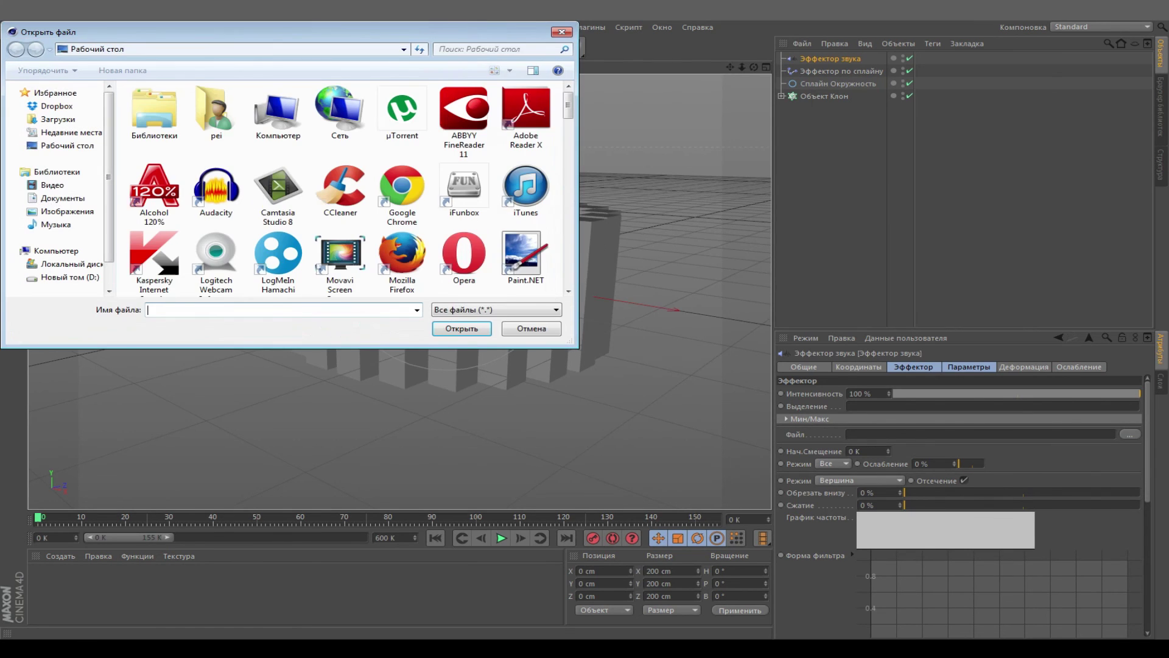
left_click(340, 188)
scroll(339, 192, "down", 3)
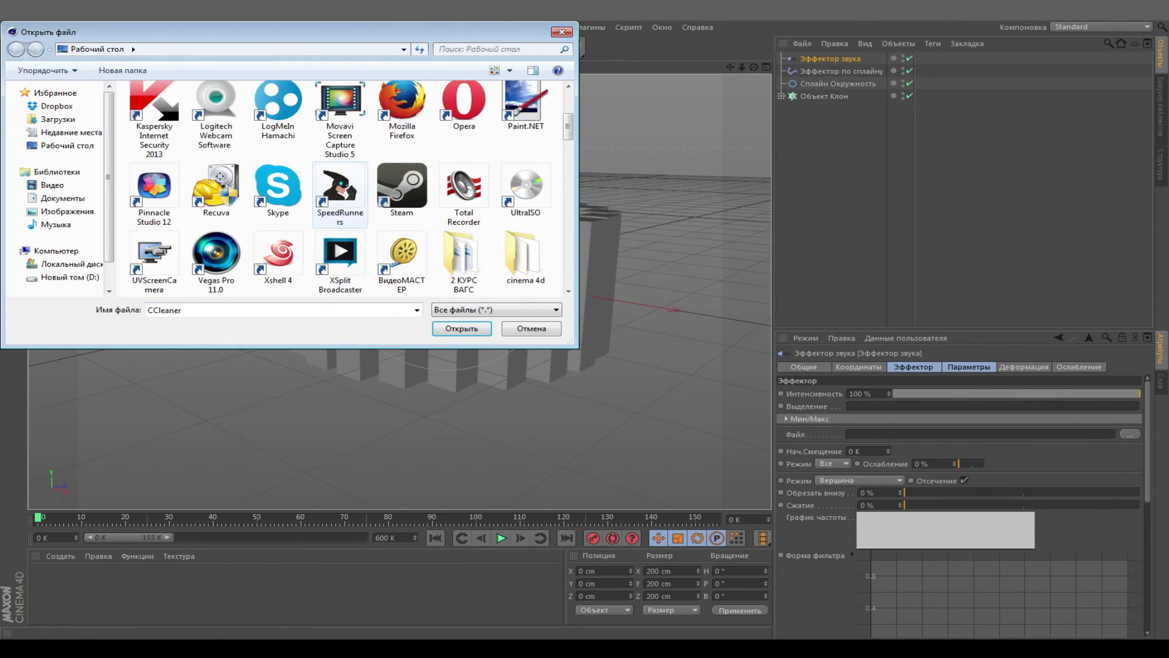
scroll(365, 183, "down", 5)
scroll(402, 176, "up", 3)
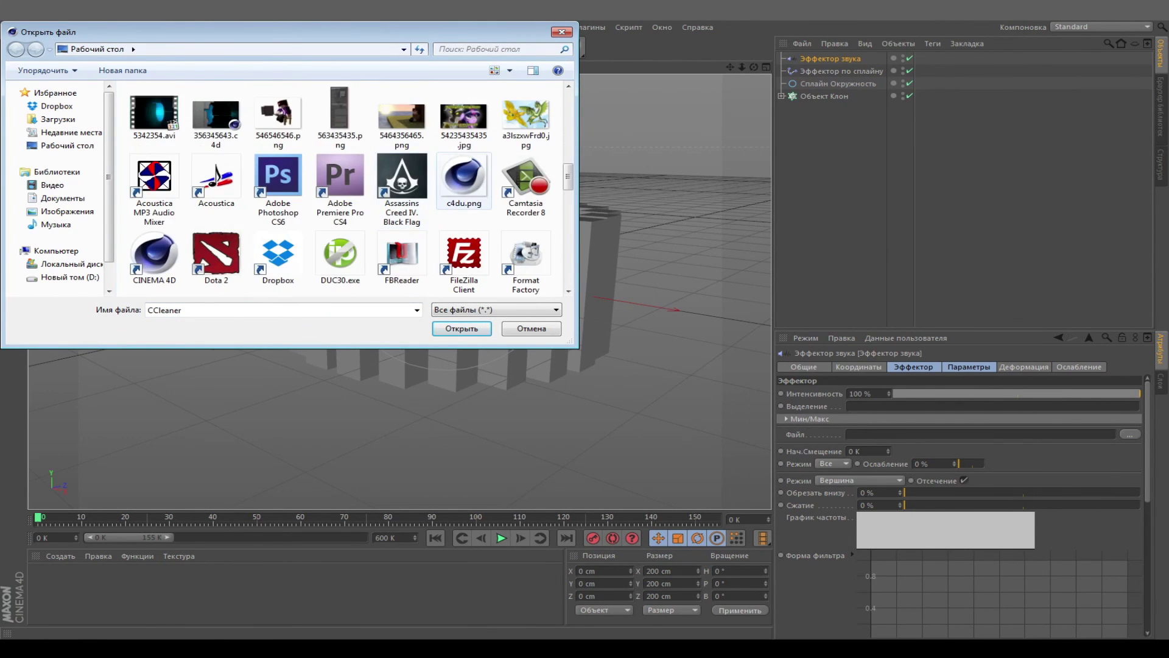
scroll(526, 241, "down", 1)
scroll(464, 244, "down", 2)
left_click(464, 122)
left_click(476, 327)
Step: Play the animation to check whether the bars react to the loaded sound, and return to frame 0
left_click_drag(753, 67, 682, 84)
left_click(503, 538)
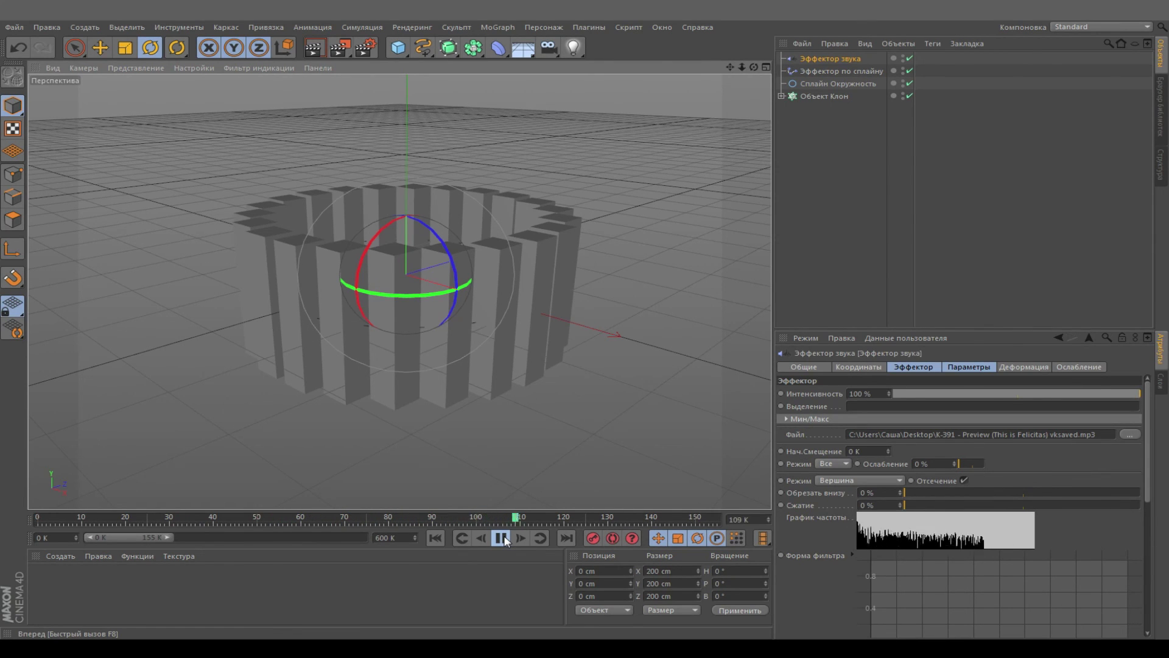
left_click(502, 539)
left_click(435, 538)
left_click_drag(753, 68, 752, 74)
scroll(452, 231, "up", 2)
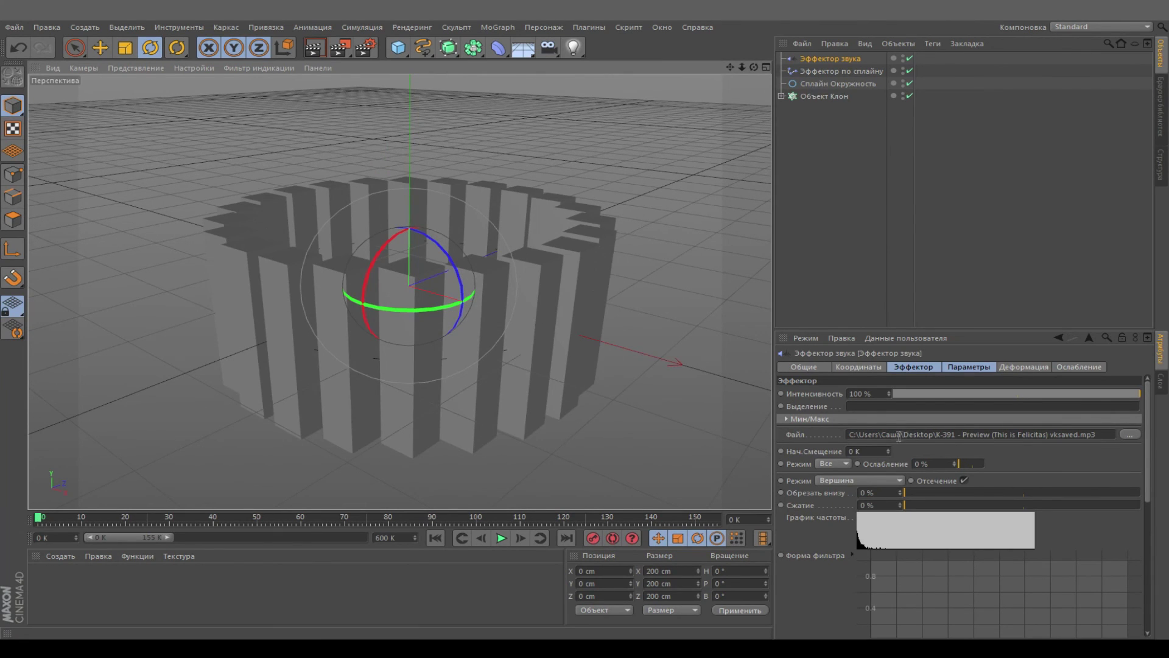
Step: Add the Sound effector to the cloner's effector list beneath the Spline effector
left_click(817, 95)
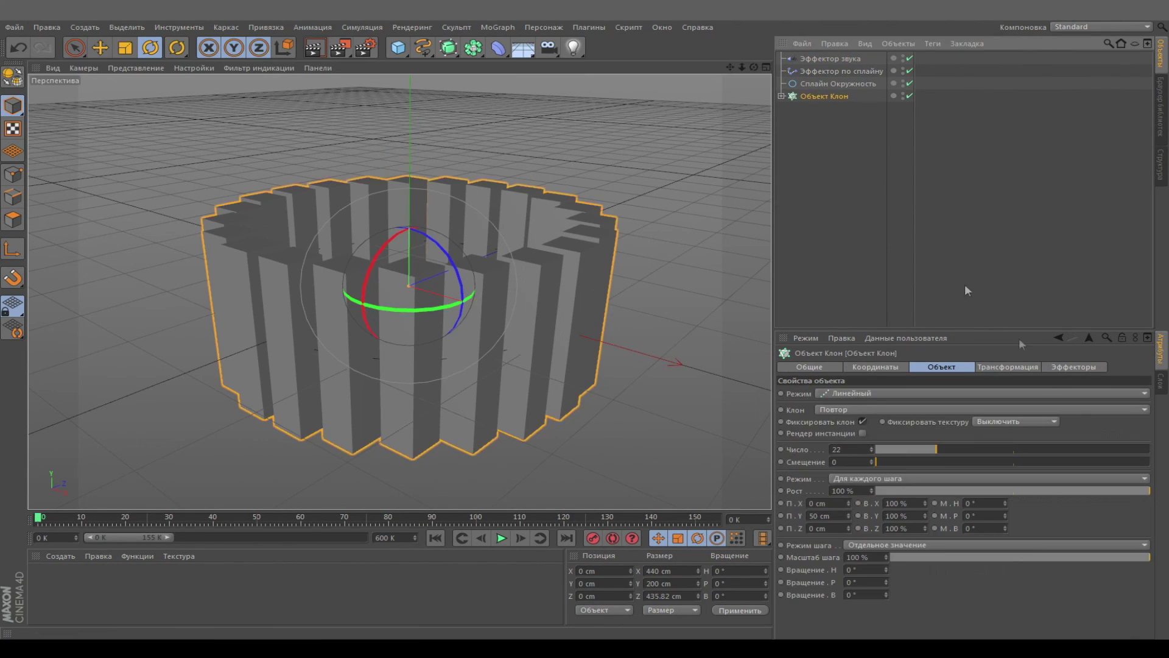
left_click(1068, 367)
left_click(820, 59)
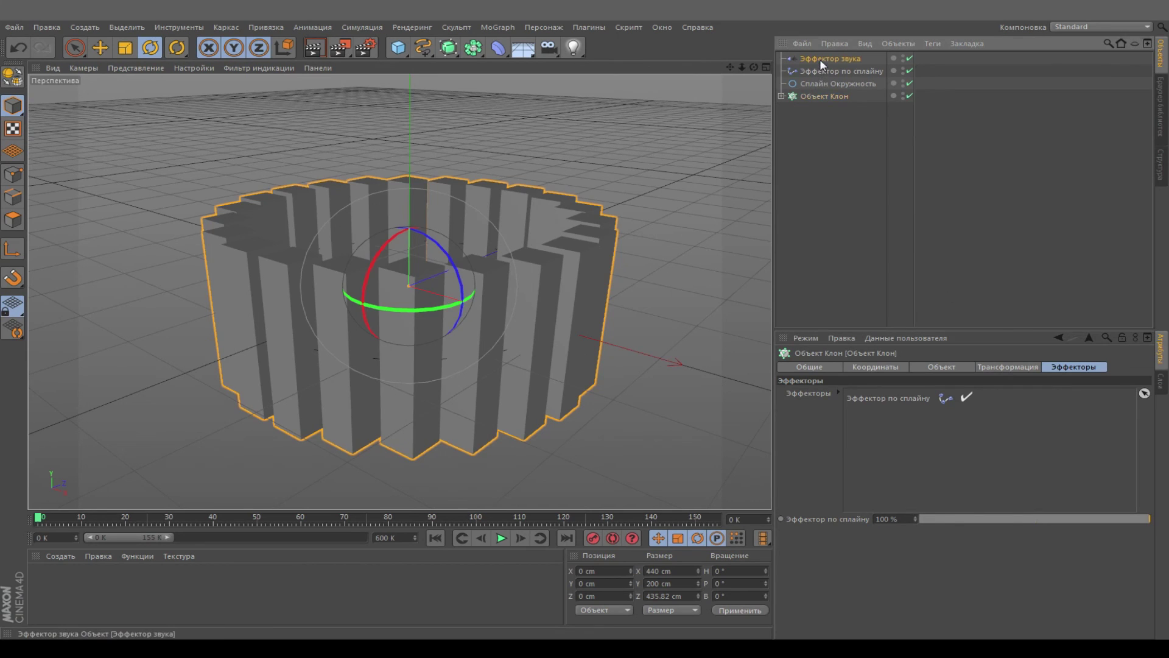
left_click_drag(905, 420, 905, 421)
Step: Play back the bar ring's response with the Sound effector linked to the cloner, and rewind to the start
left_click_drag(752, 69, 747, 72)
left_click(501, 538)
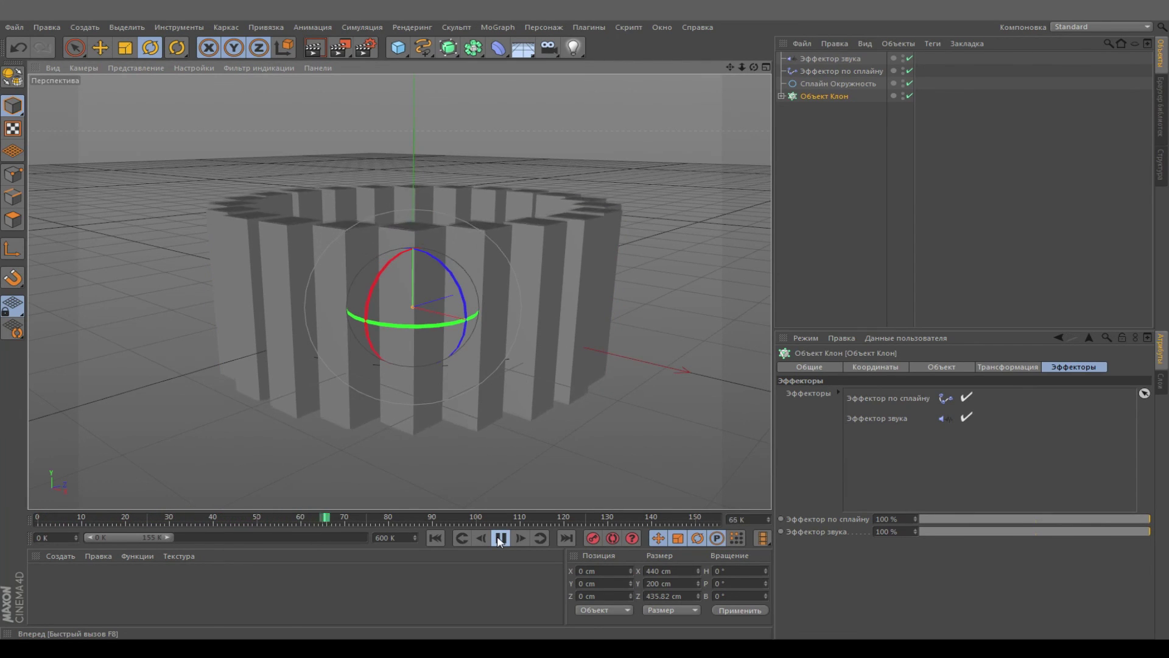
left_click(501, 537)
left_click(435, 537)
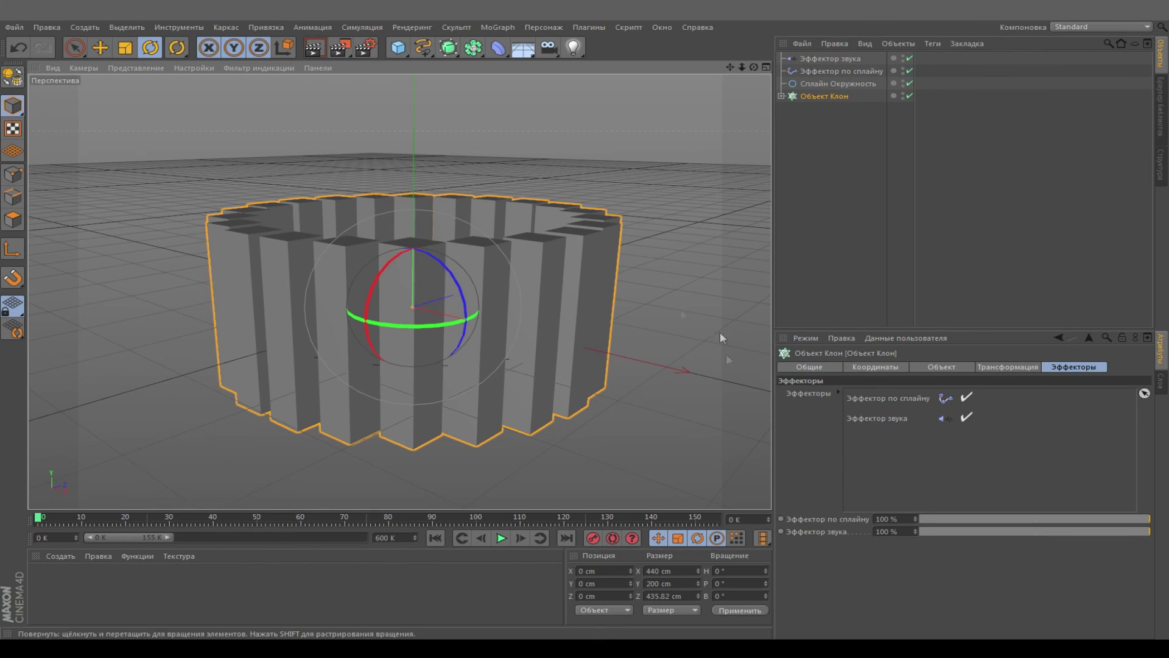
Step: Set the Sound effector's sampling mode to Шаг (Step) so each clone responds separately to the track
left_click(1014, 367)
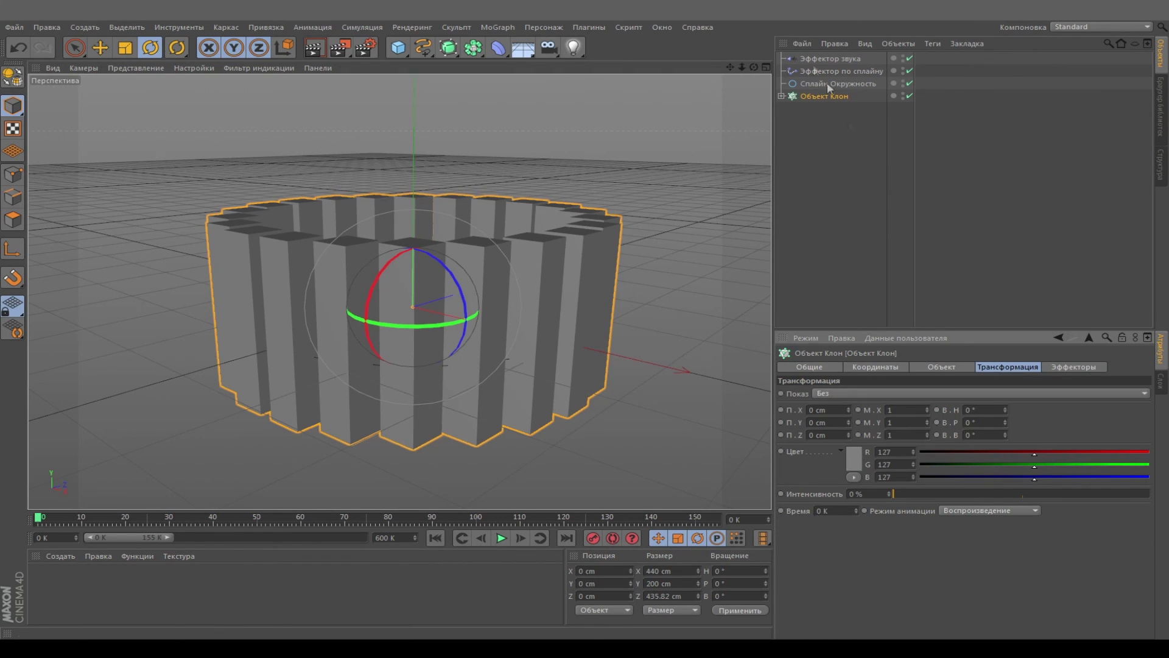
left_click(818, 60)
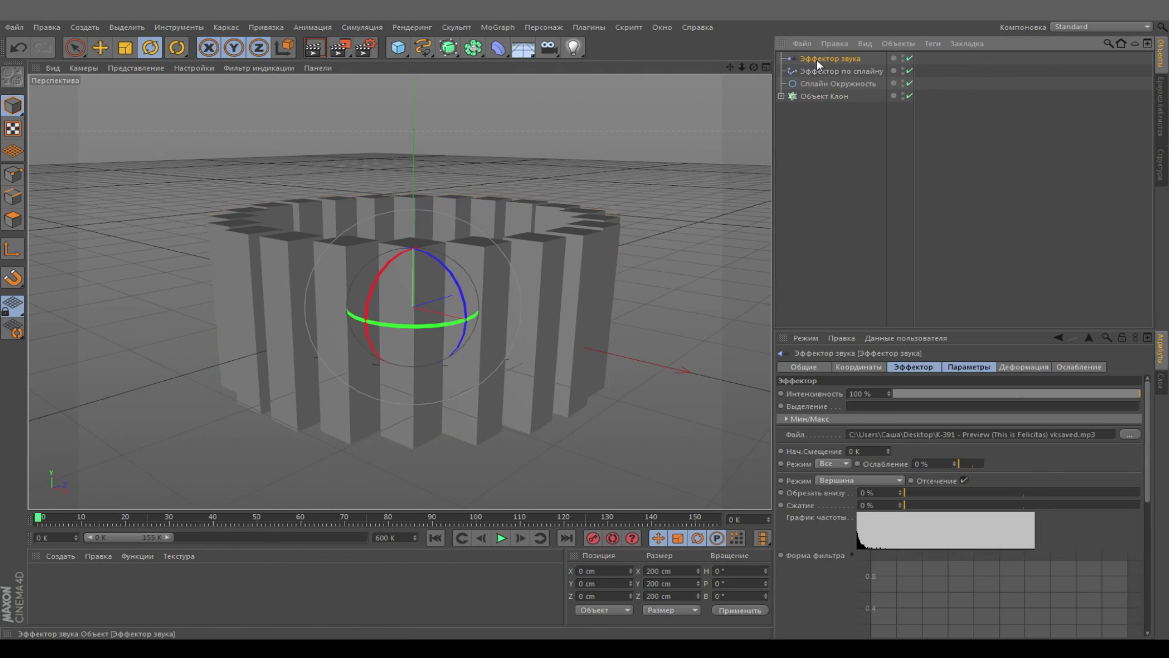
left_click(835, 462)
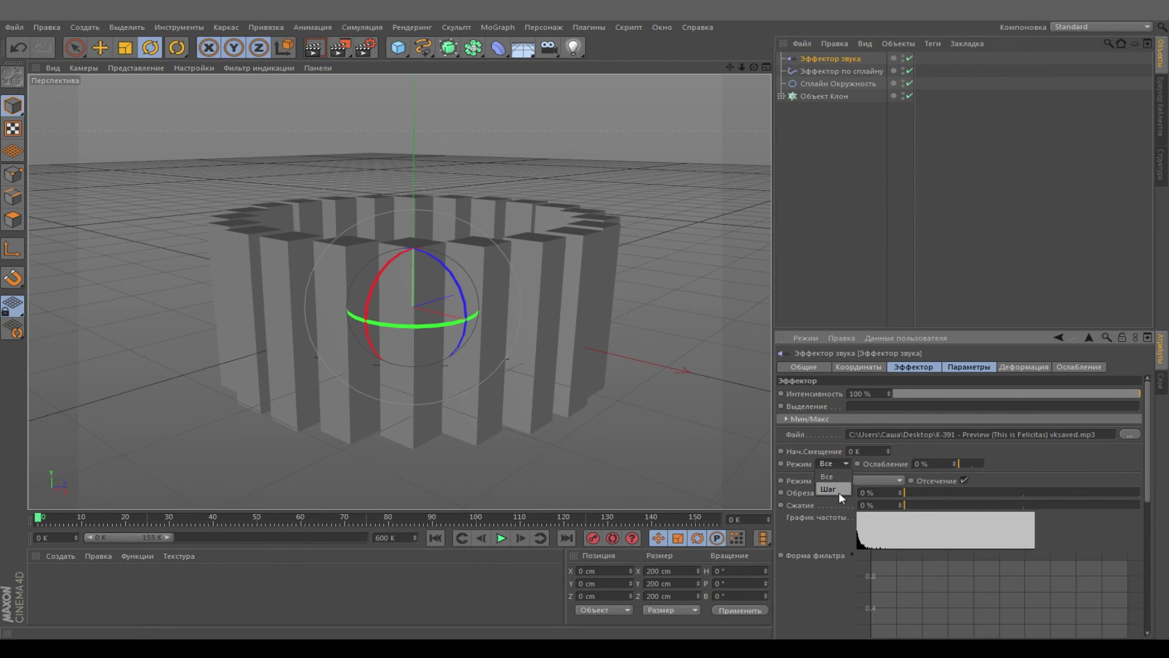
left_click(838, 491)
left_click_drag(753, 67, 728, 71)
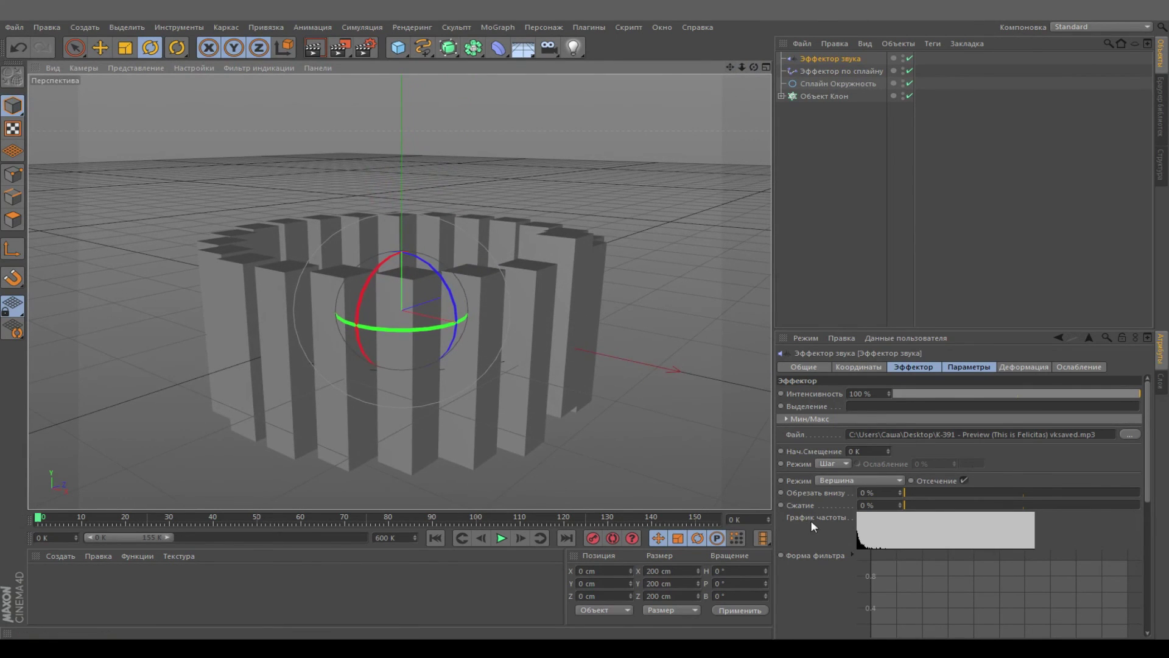
Step: Switch the Sound effector's transformation from position to scale, with a Y scale of 1.73
left_click_drag(1148, 469, 1148, 597)
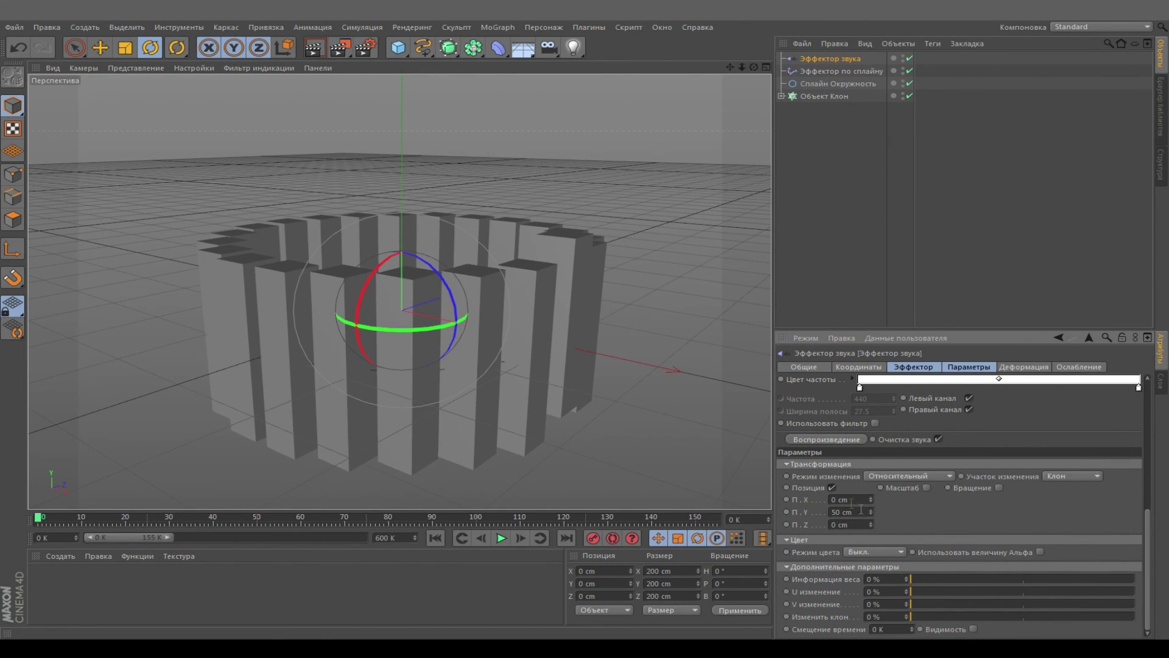
left_click(832, 487)
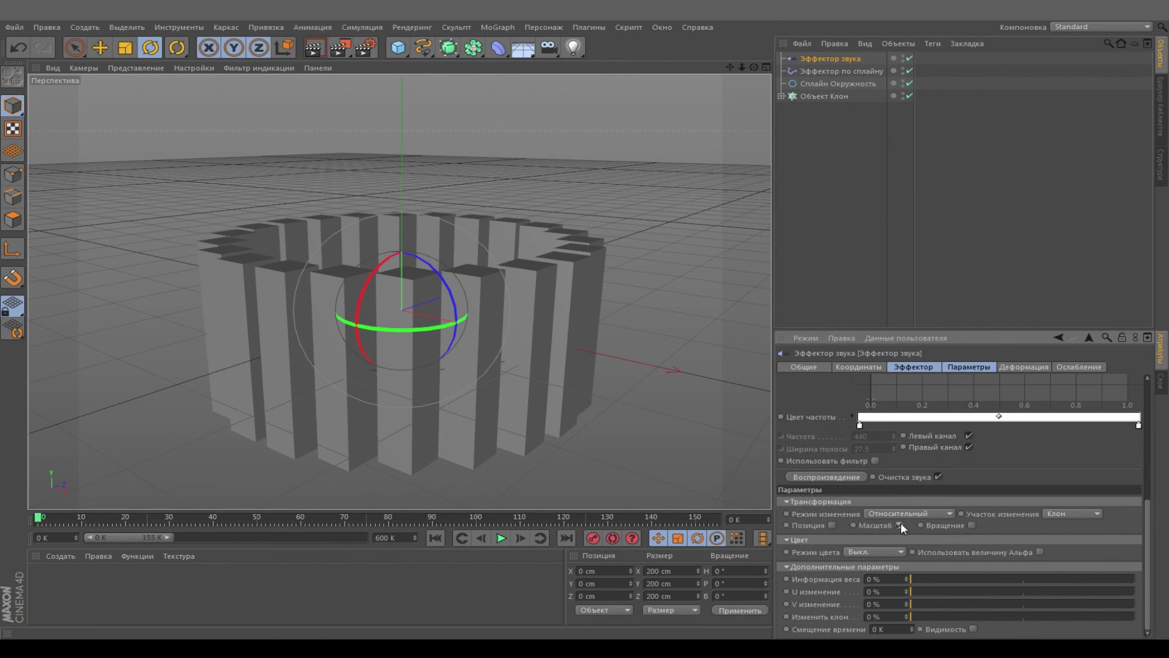
left_click(900, 524)
left_click_drag(991, 548, 992, 523)
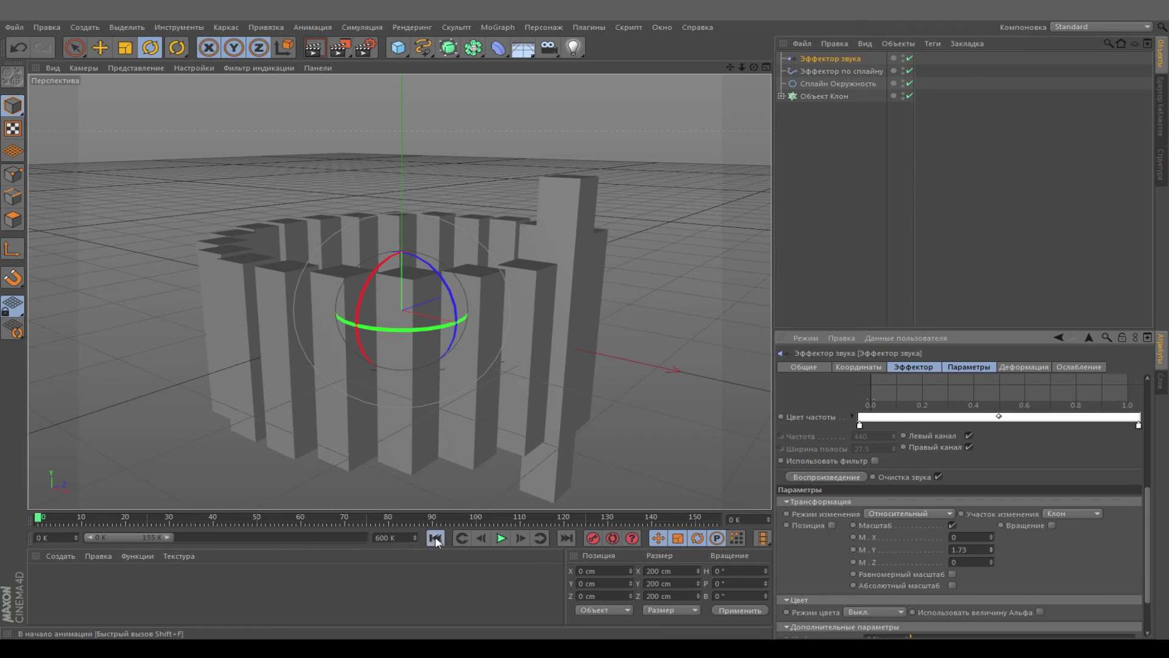
Step: Play the animation to check how the bars scale with the music, and return to frame 0
left_click(501, 538)
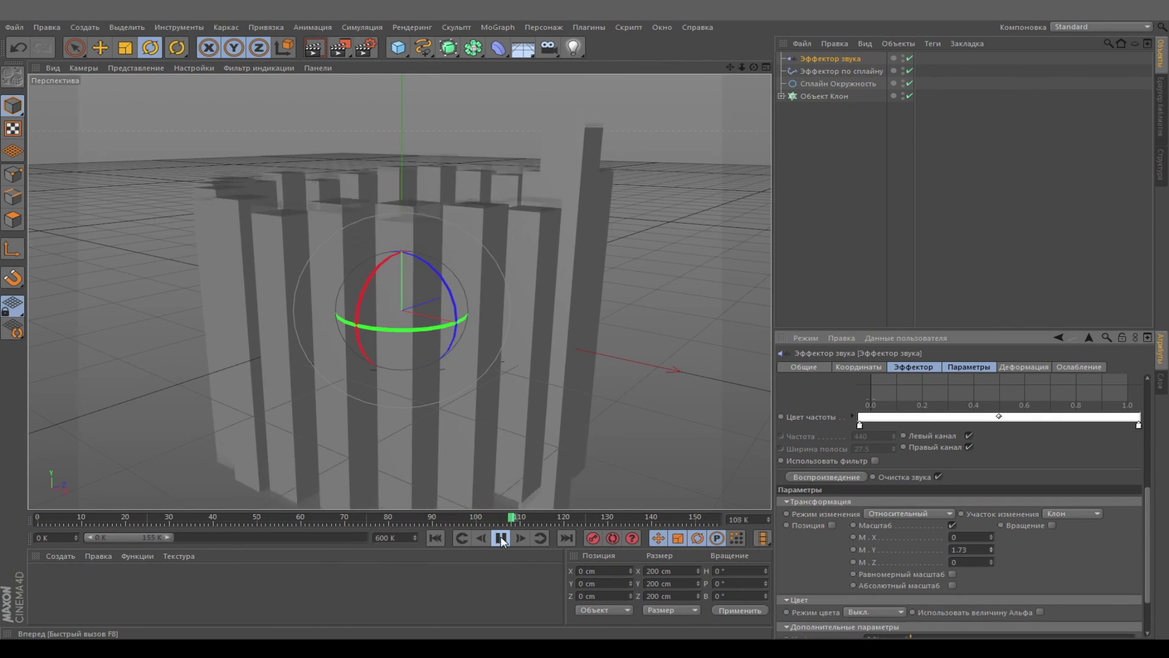
left_click(501, 540)
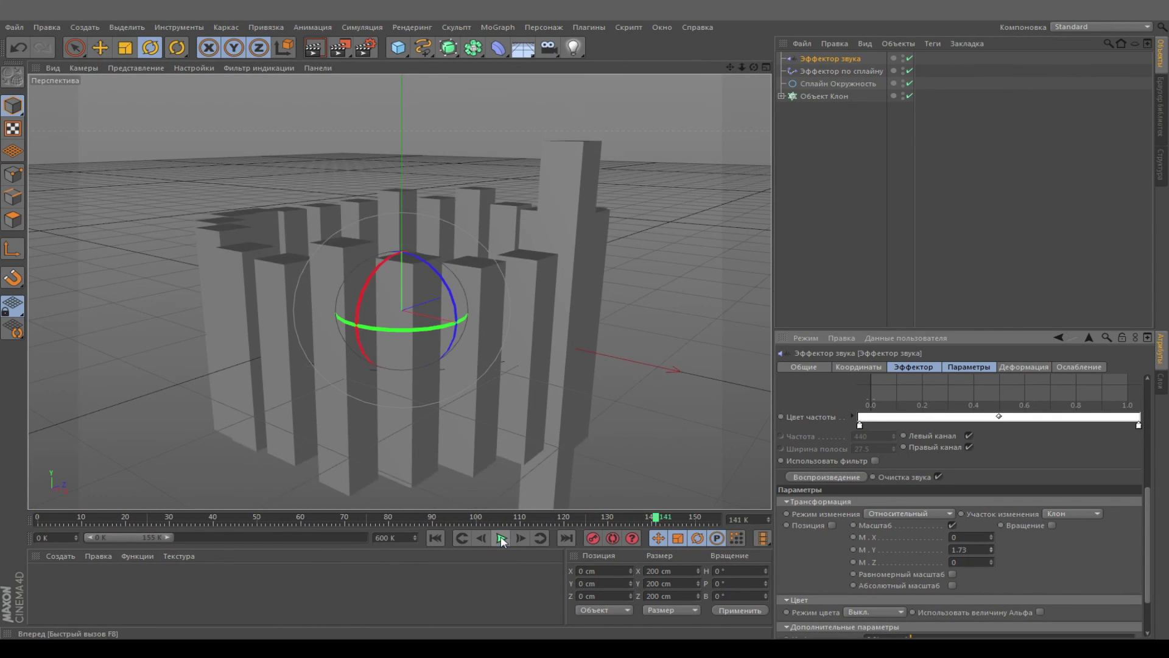
left_click(435, 538)
Step: Add a plane object beneath the bar ring and scale it up to about 849 cm in width and depth
left_click_drag(730, 66, 757, 71)
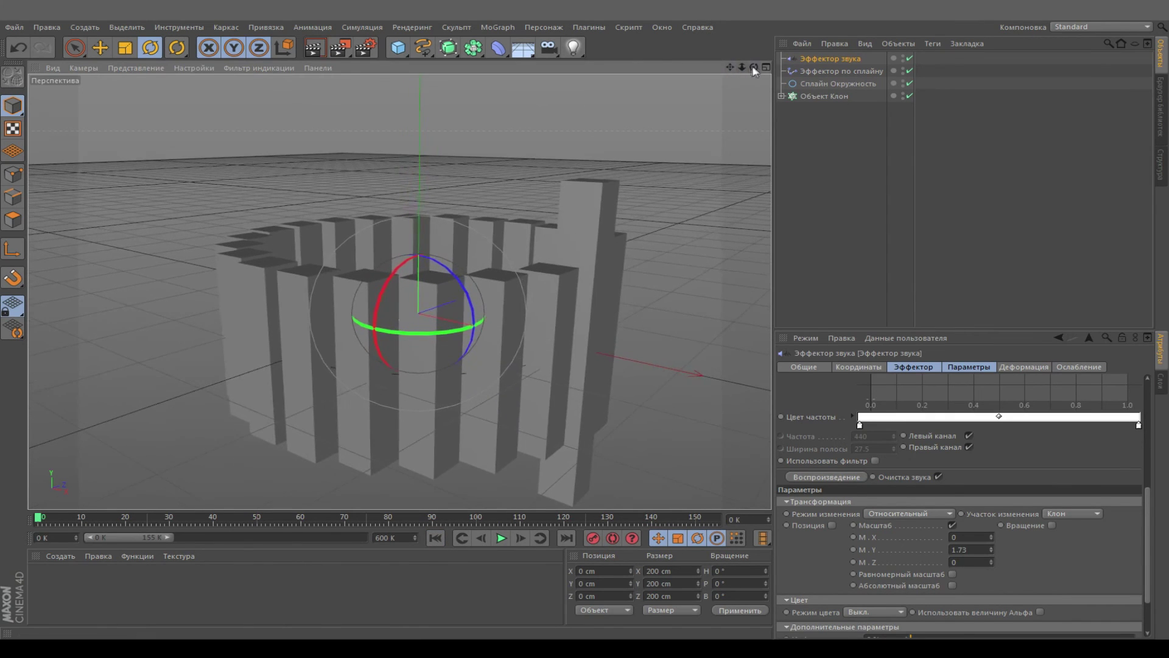
left_click(397, 52)
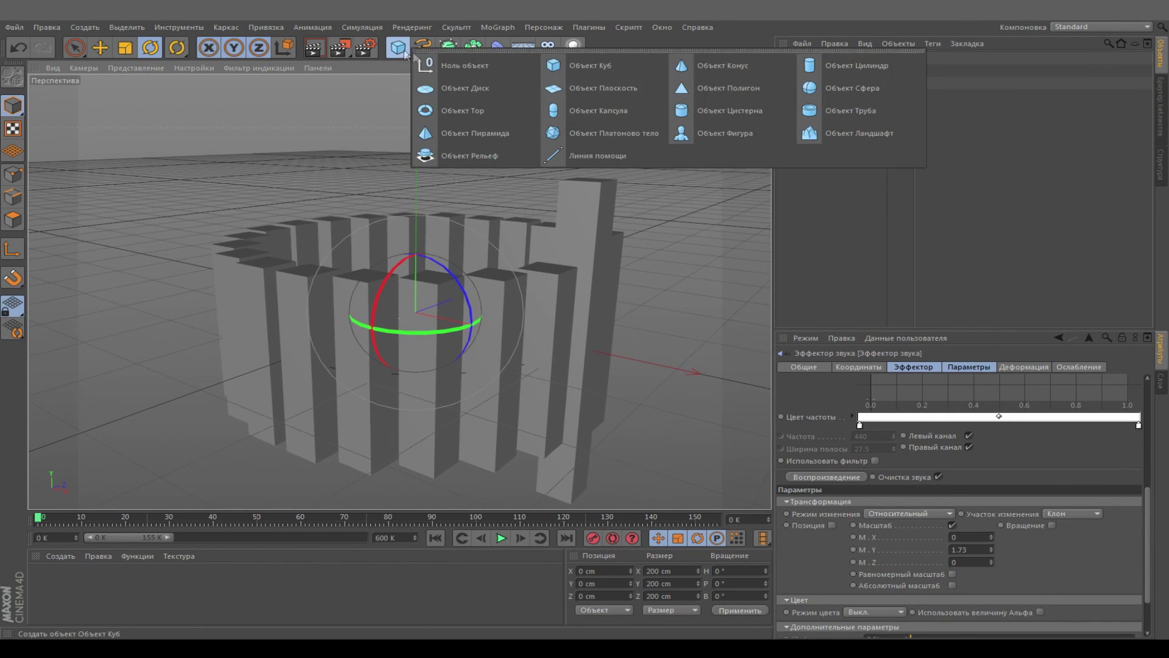
left_click(578, 89)
left_click_drag(753, 67, 760, 92)
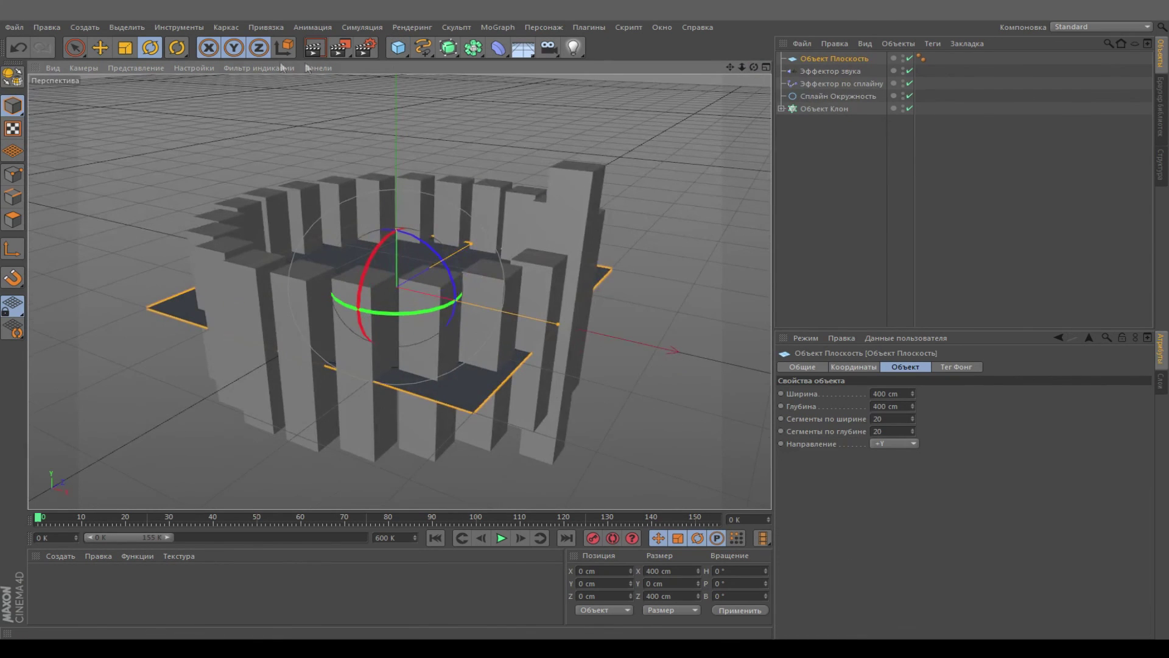
left_click(129, 48)
left_click_drag(448, 348, 637, 342)
left_click_drag(754, 67, 780, 48)
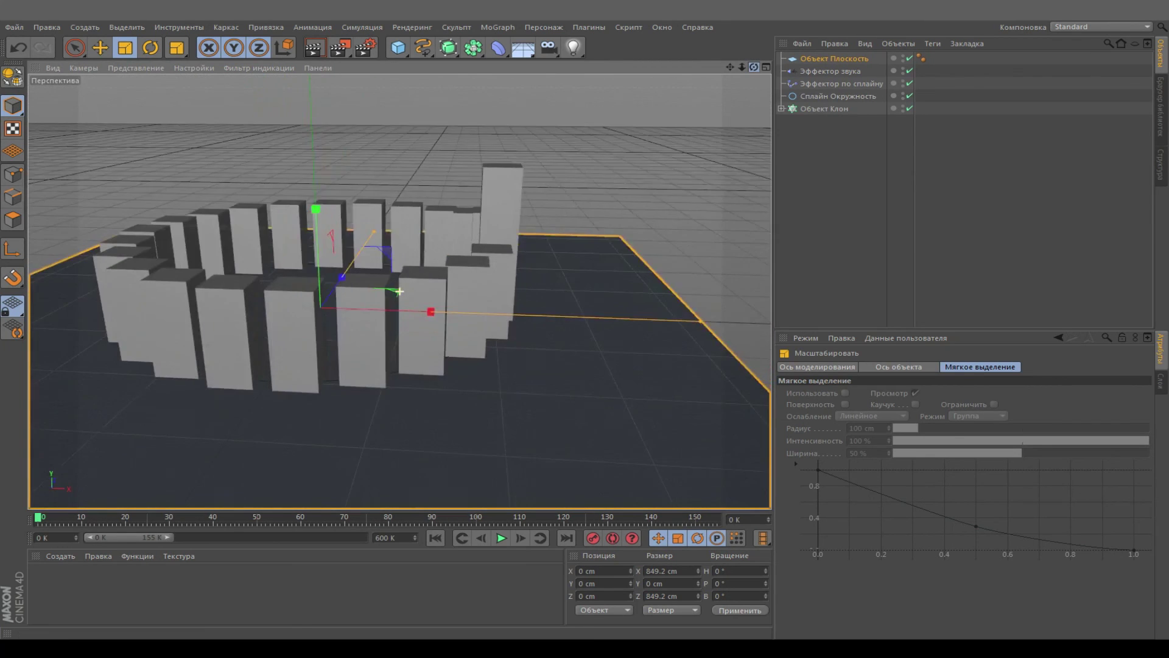
Step: Move the plane down along the Y axis to about -68 cm
left_click(100, 48)
left_click_drag(333, 291, 337, 335)
left_click_drag(730, 67, 784, 55)
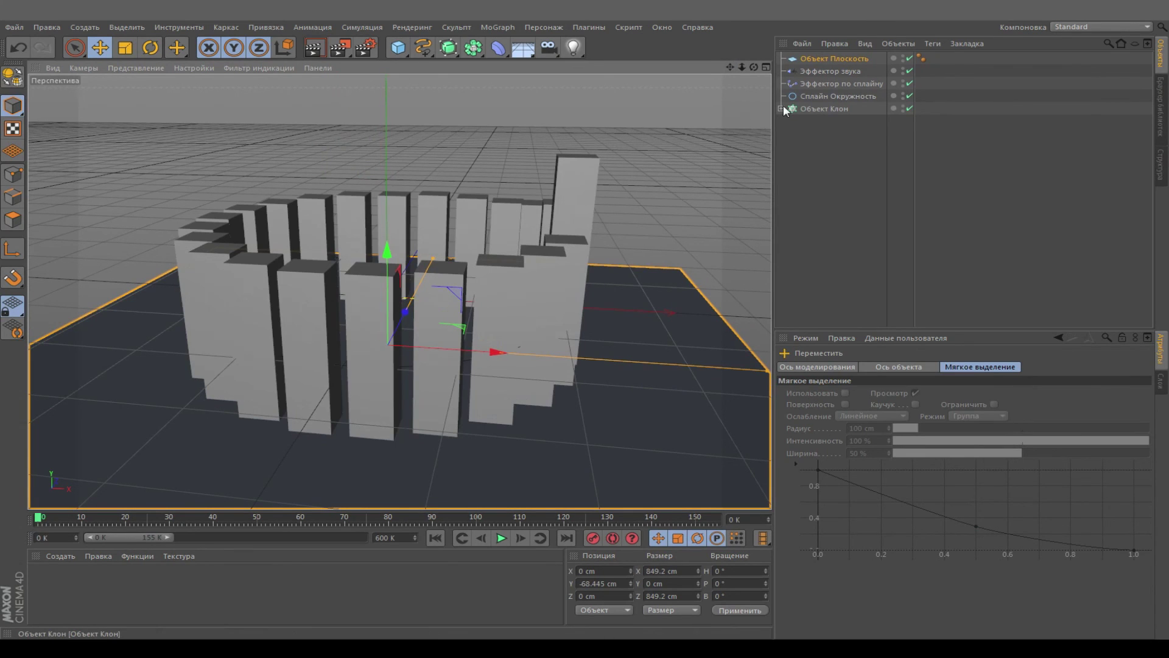
Step: Open the Materials folder of the Visualize preset library in a separate content browser window
left_click(1162, 110)
double_click(838, 123)
scroll(832, 210, "down", 5)
double_click(820, 211)
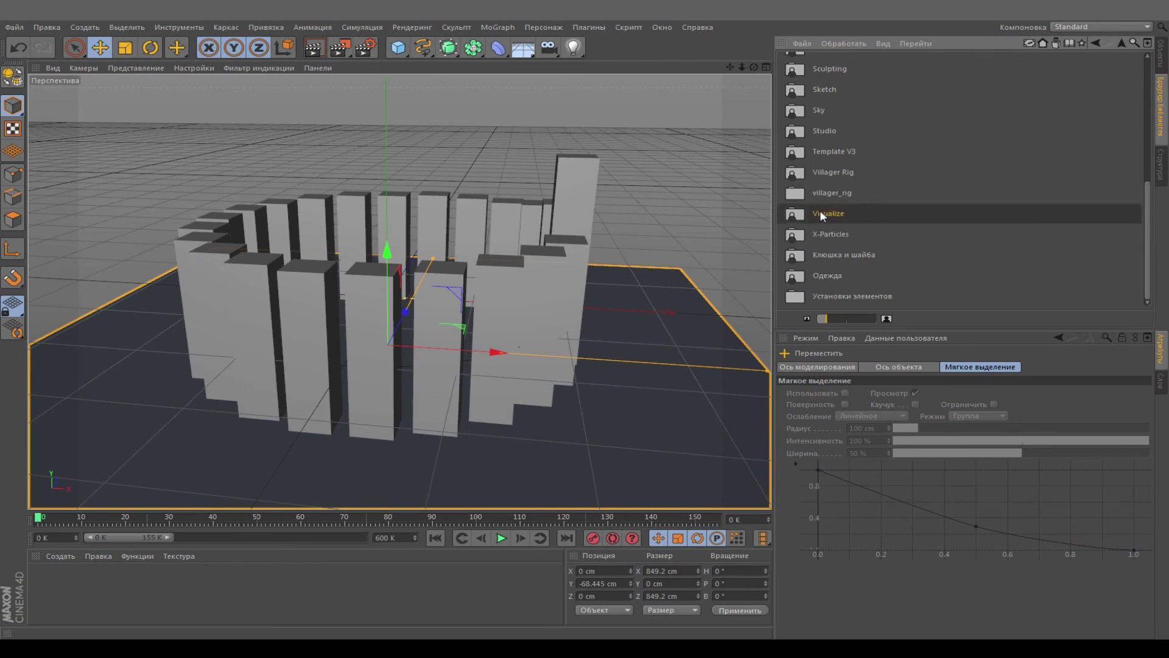
double_click(816, 146)
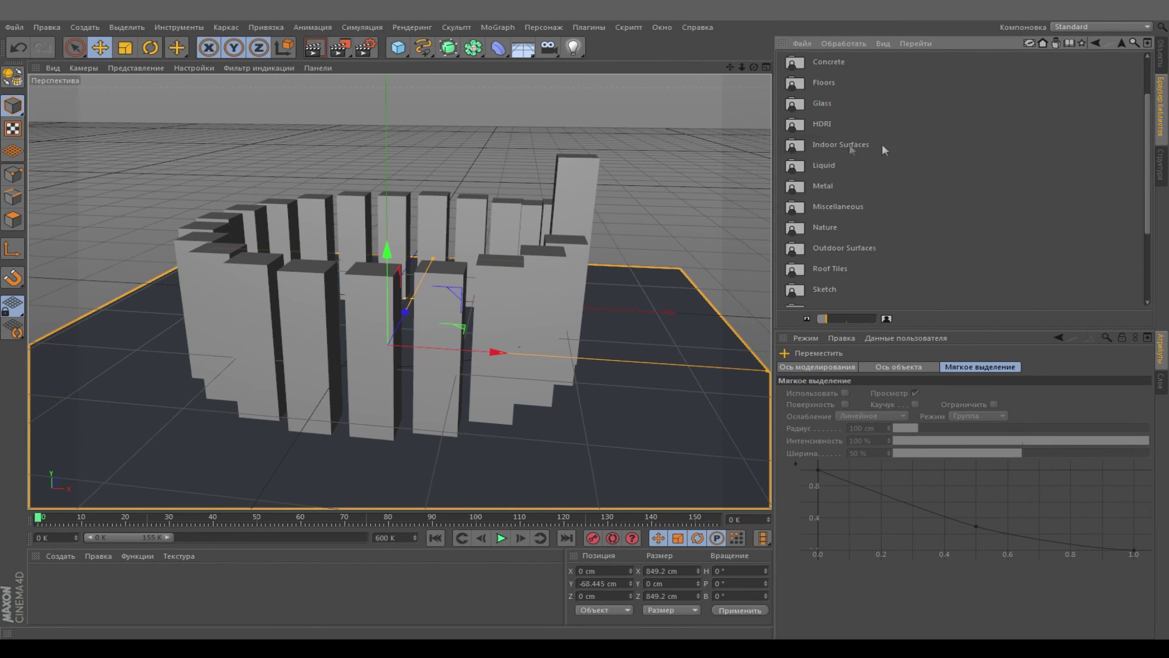
left_click(1125, 42)
right_click(833, 145)
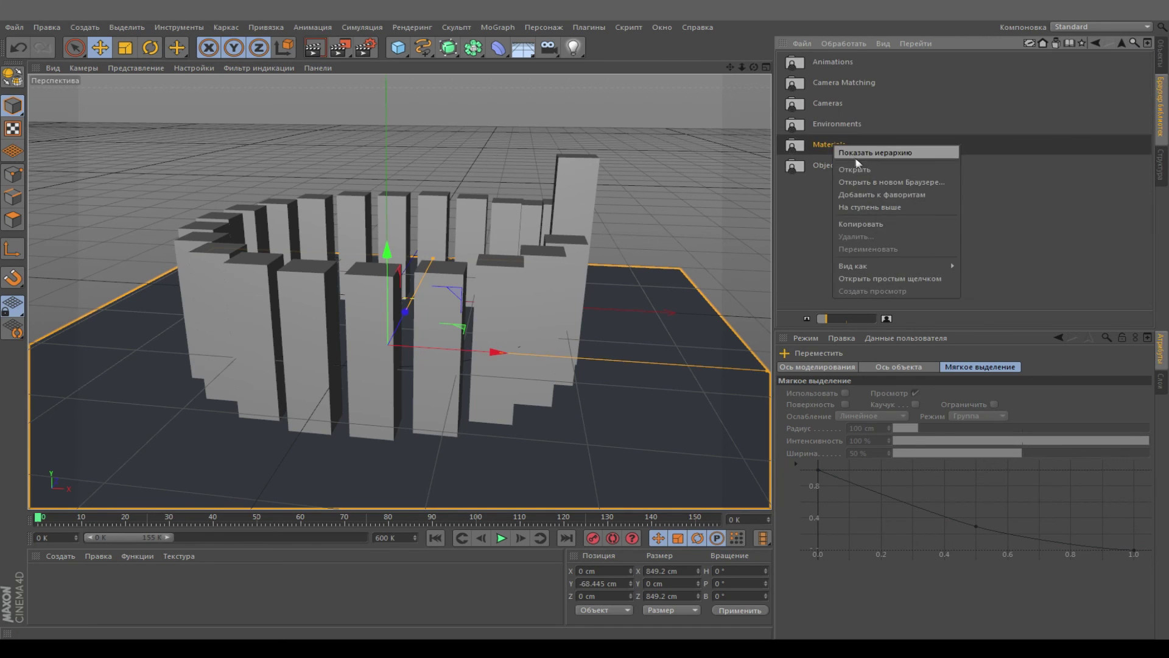
left_click(861, 179)
Step: Look through the Floors, Glass, Indoor Surfaces and Liquid folders for suitable materials
double_click(492, 96)
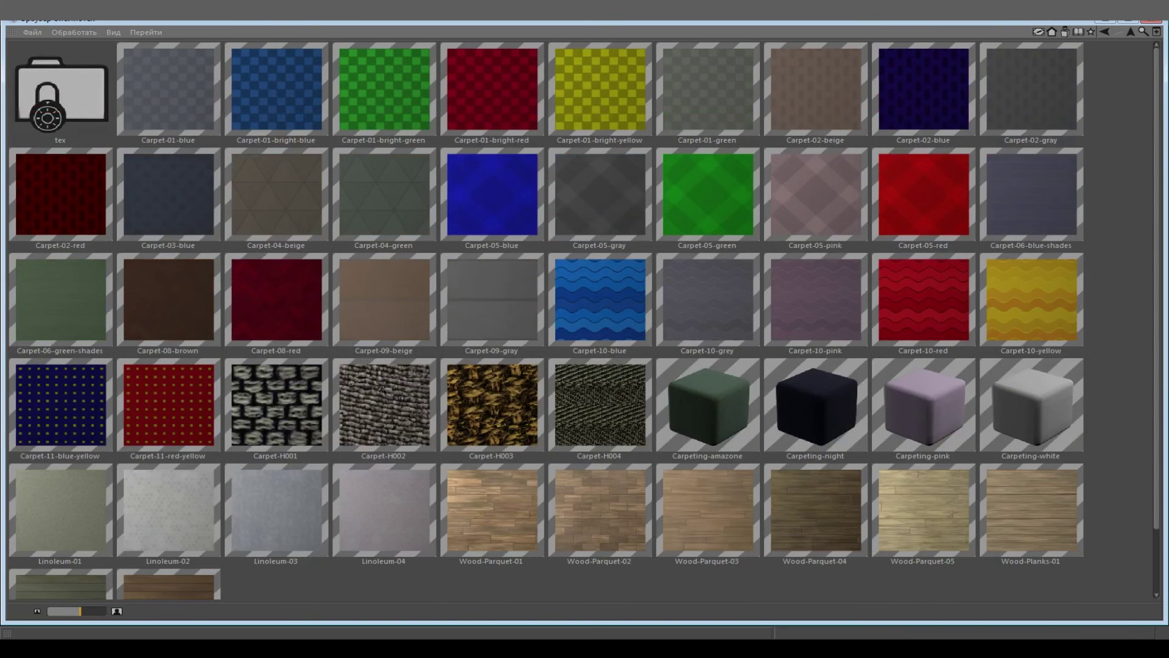
scroll(579, 320, "down", 2)
scroll(579, 319, "up", 2)
left_click(1130, 32)
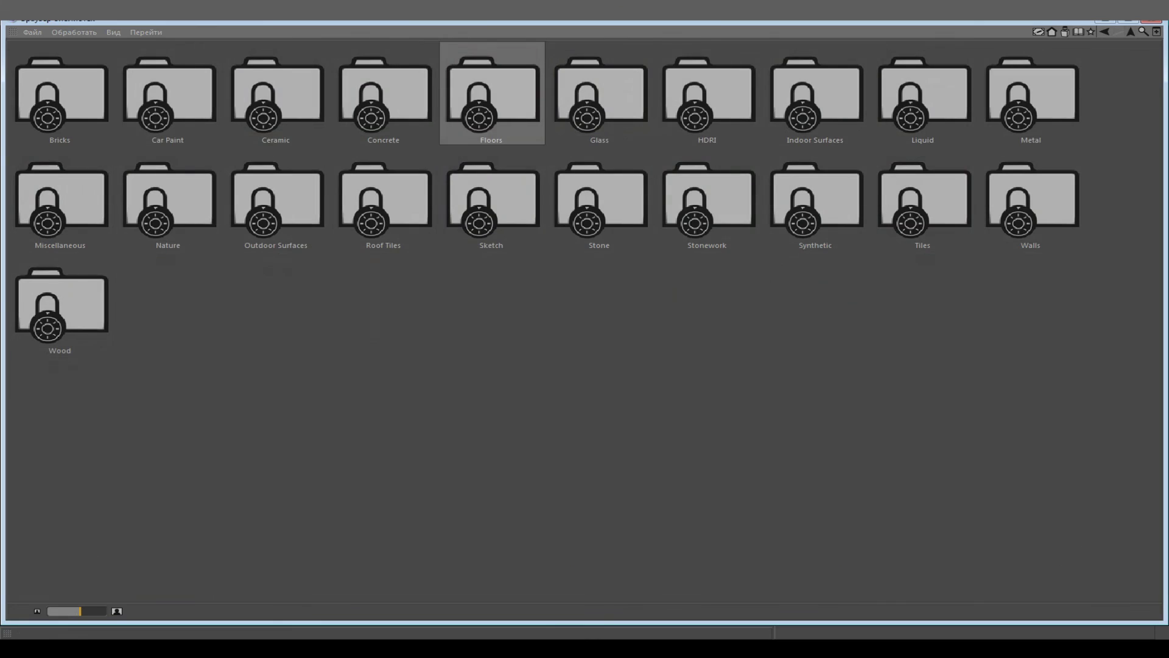
double_click(600, 97)
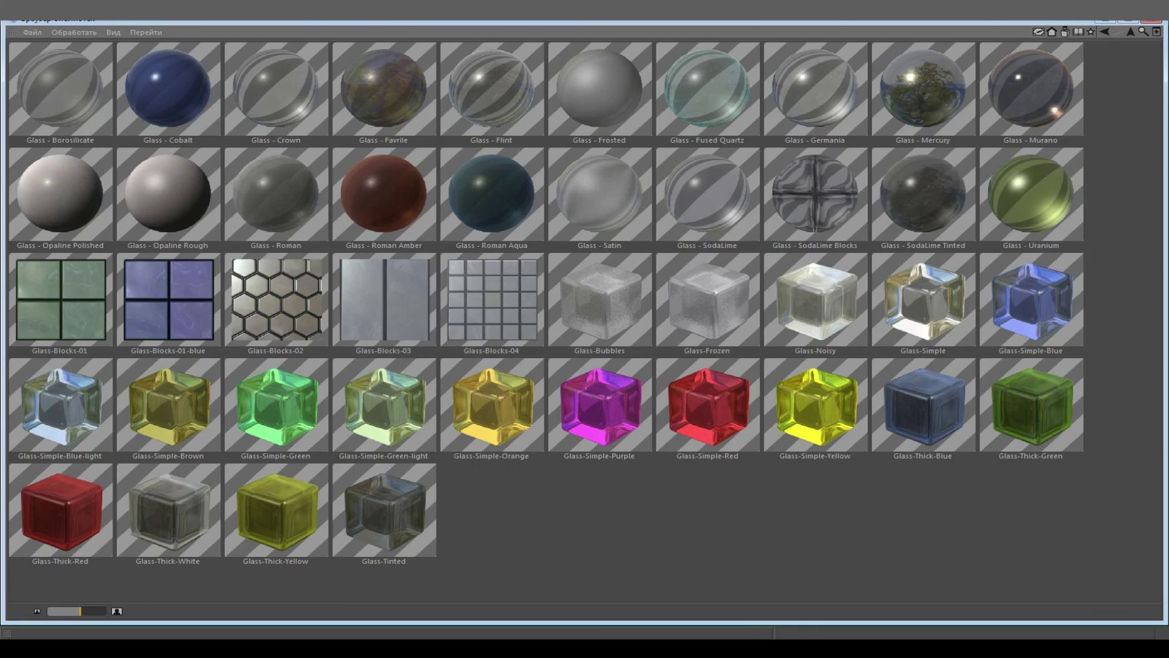
left_click(1104, 32)
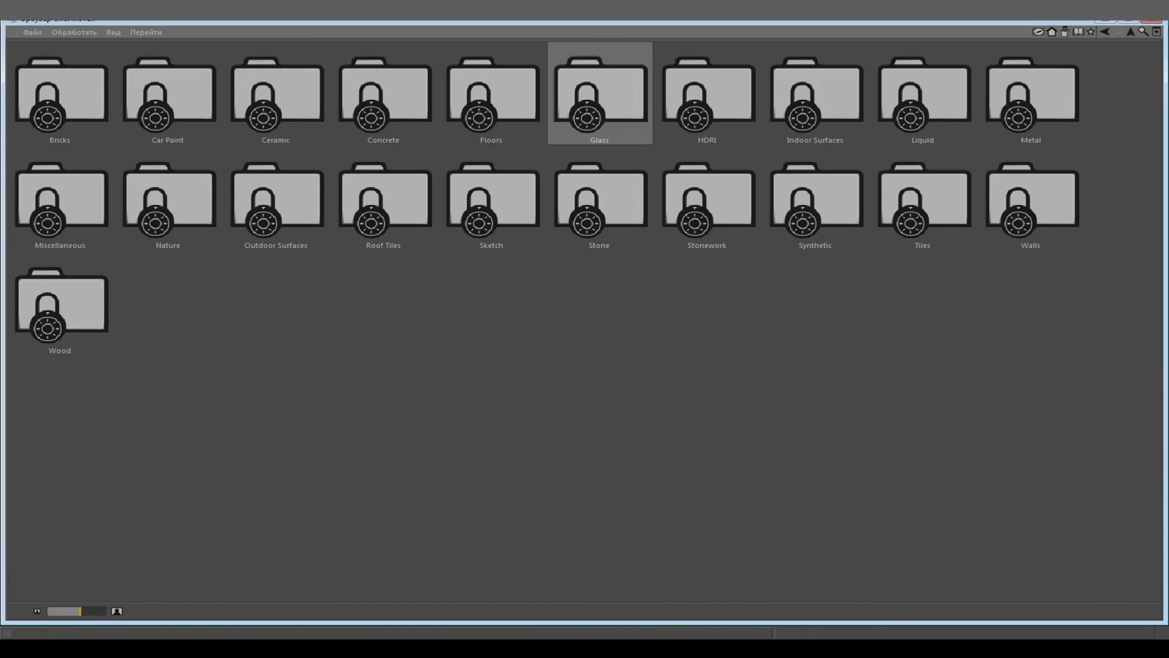
double_click(816, 96)
scroll(583, 320, "down", 10)
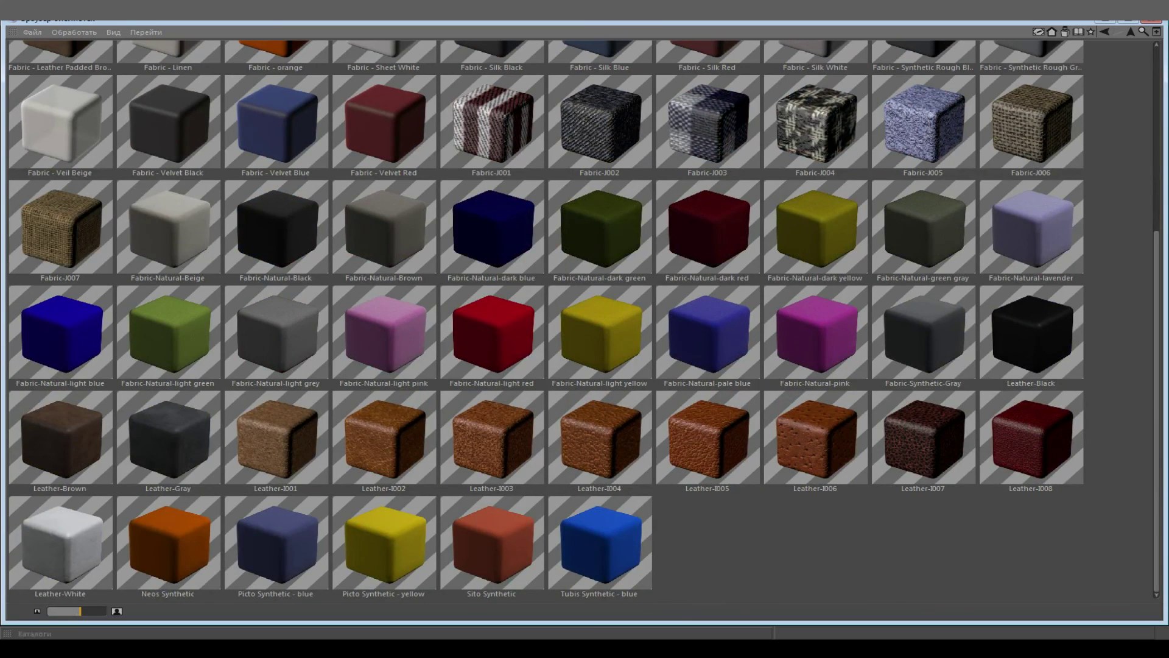
left_click(1131, 32)
double_click(814, 91)
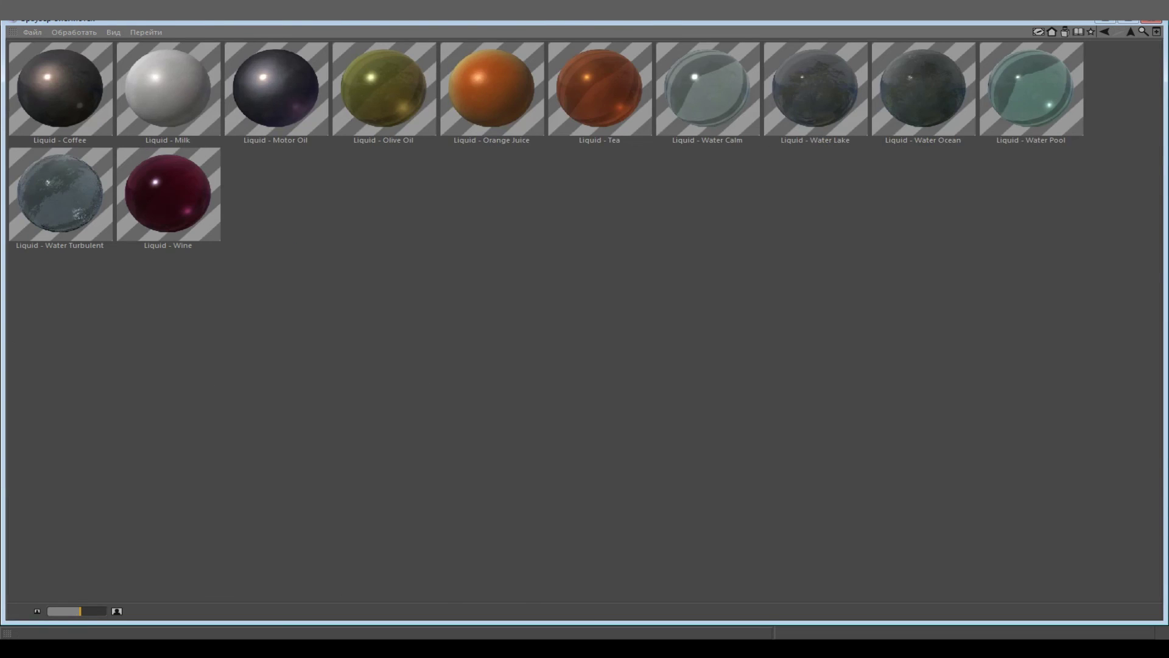
Step: Load the "Metal - Titanium Black" material from the Metal folder into the scene
left_click(1131, 32)
double_click(924, 91)
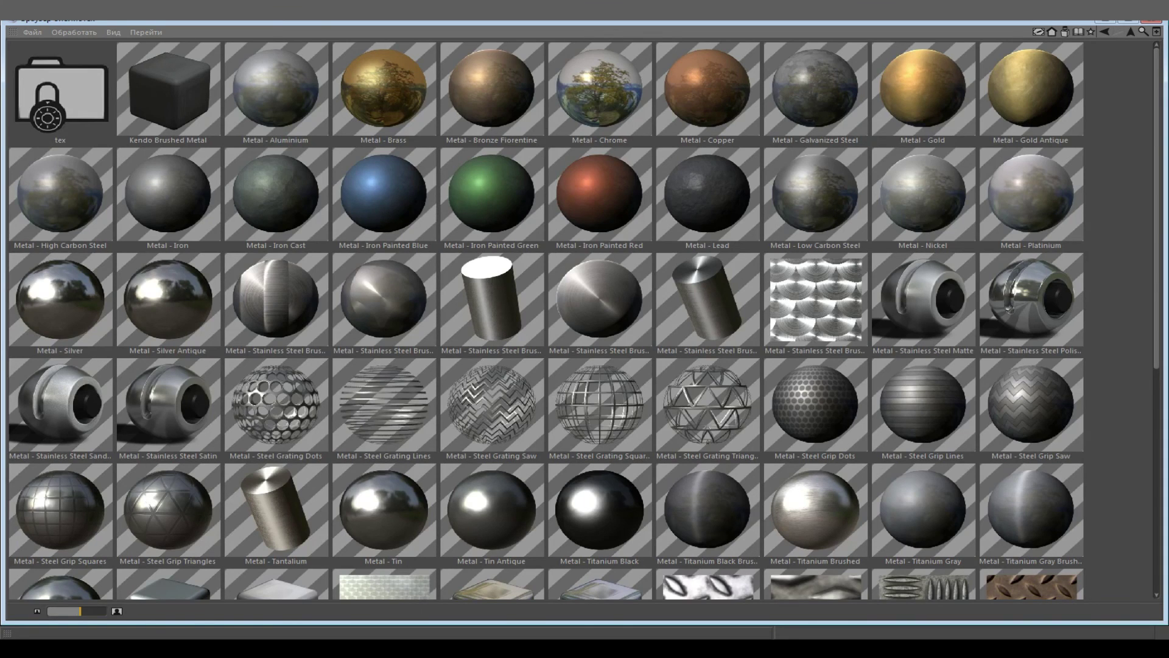
scroll(546, 320, "down", 2)
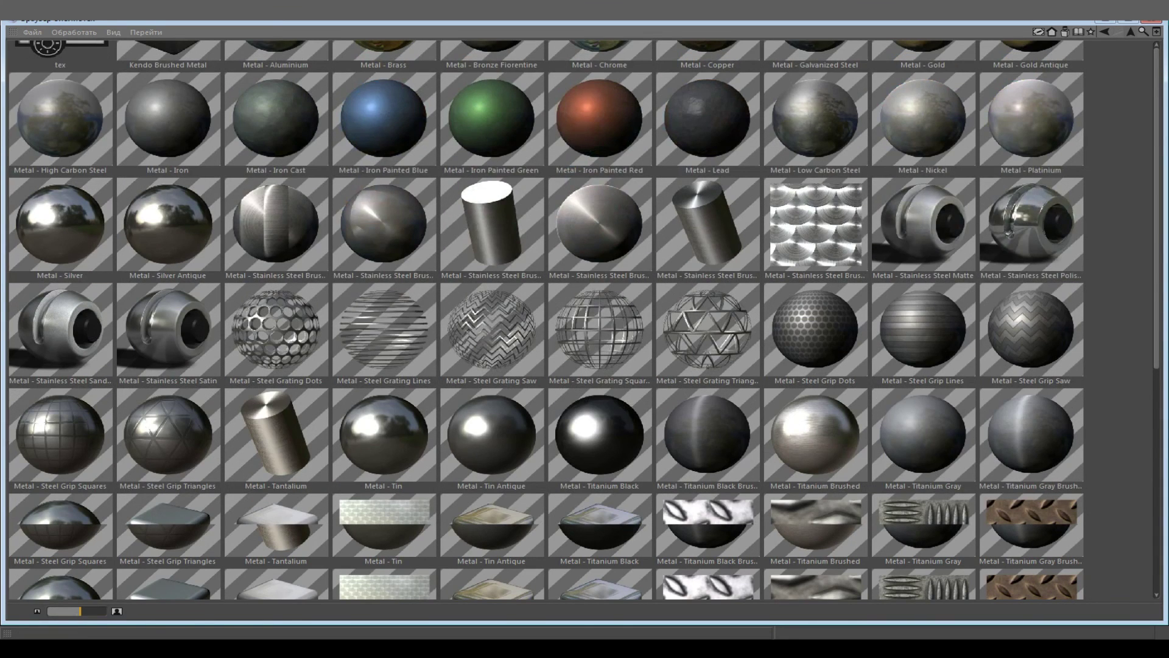
scroll(594, 353, "down", 2)
right_click(594, 353)
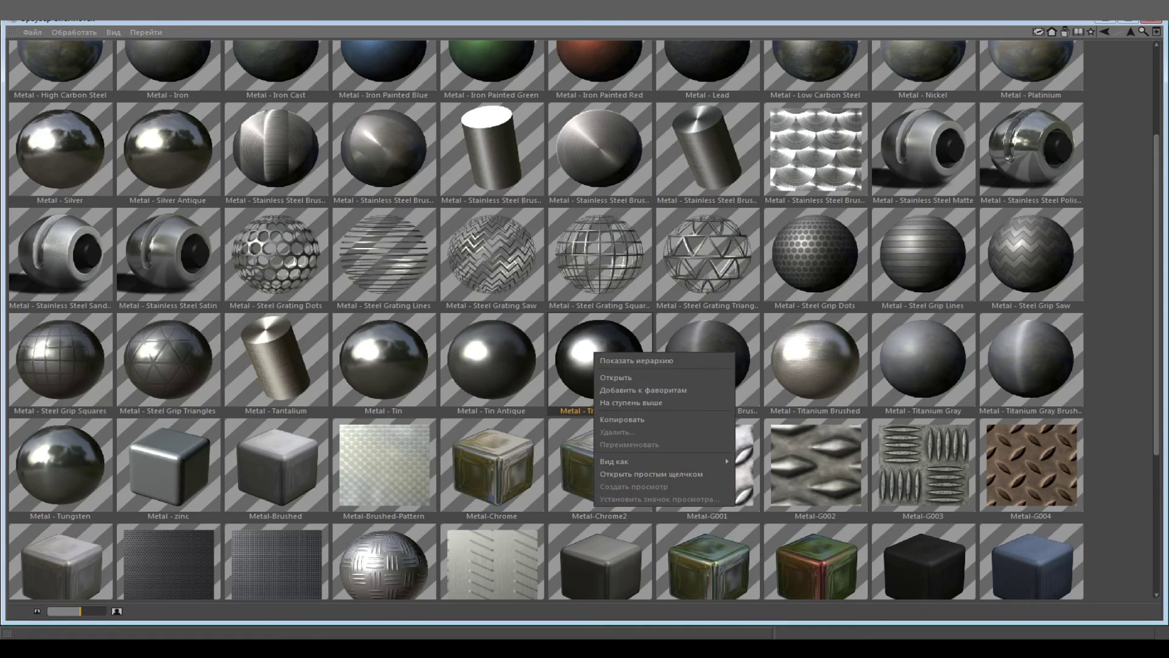
left_click(616, 377)
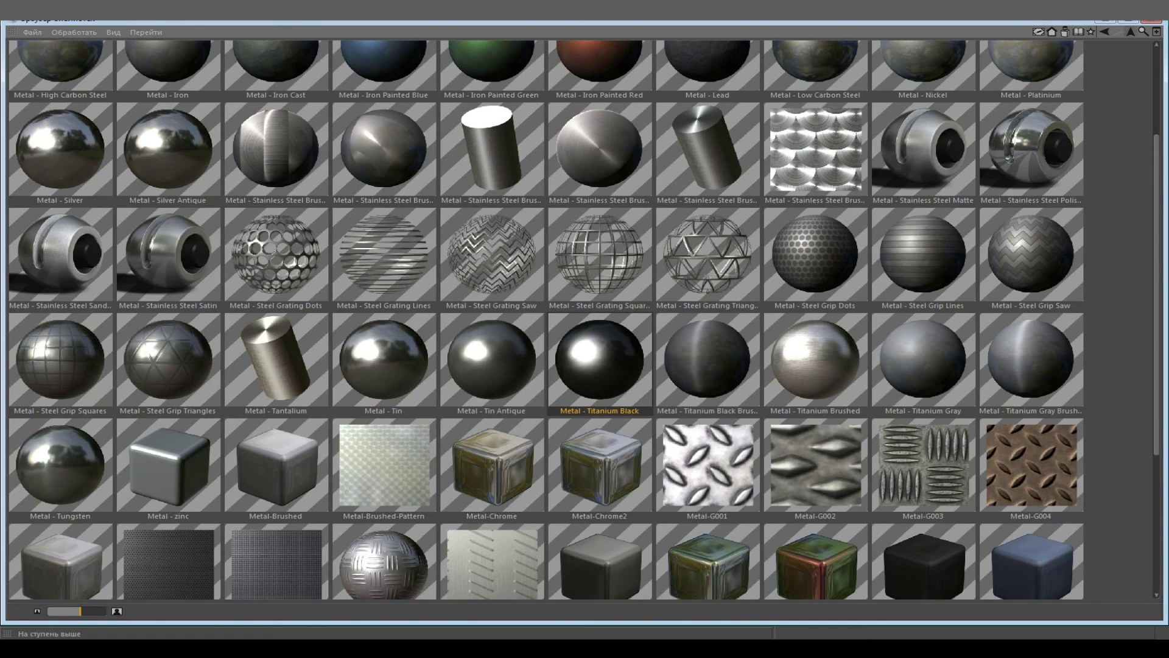
Step: Load the "Plastic-Translucent-Yellow" material from the Miscellaneous folder and minimize the library window
left_click(1130, 32)
double_click(60, 201)
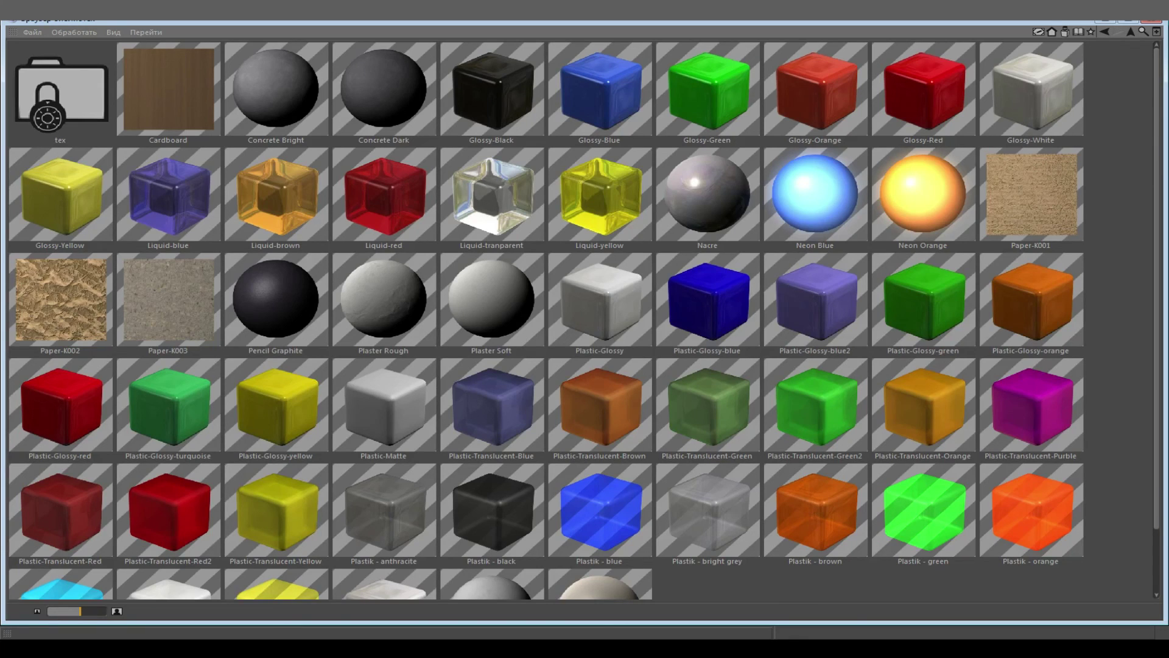
scroll(584, 319, "down", 3)
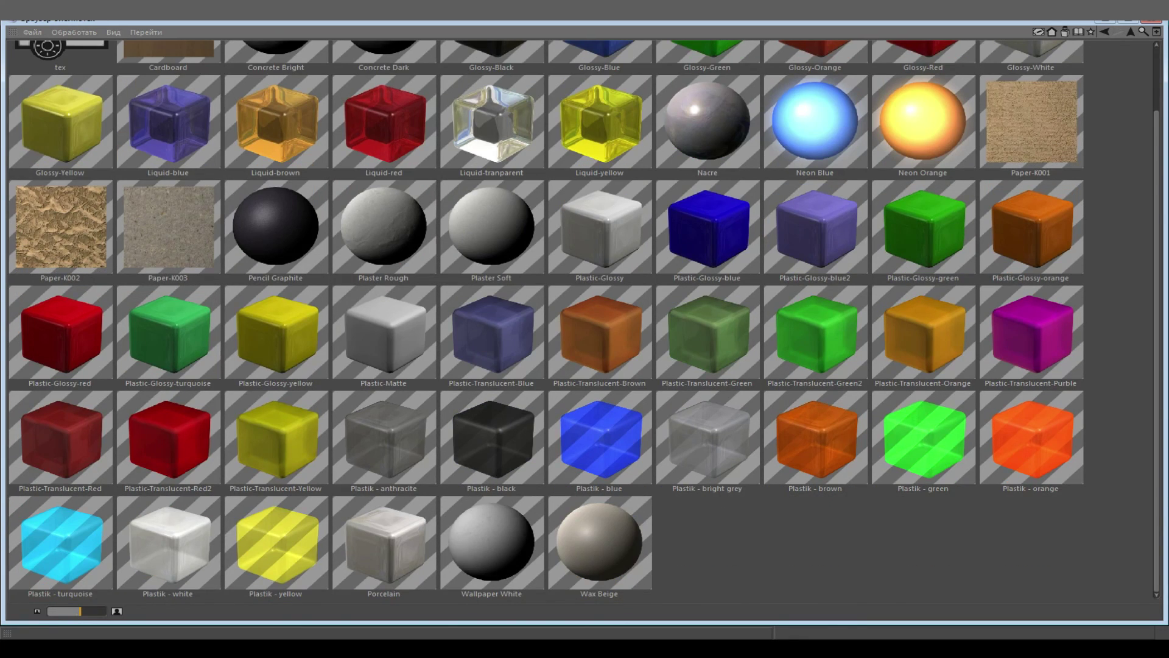
left_click(275, 441)
right_click(264, 435)
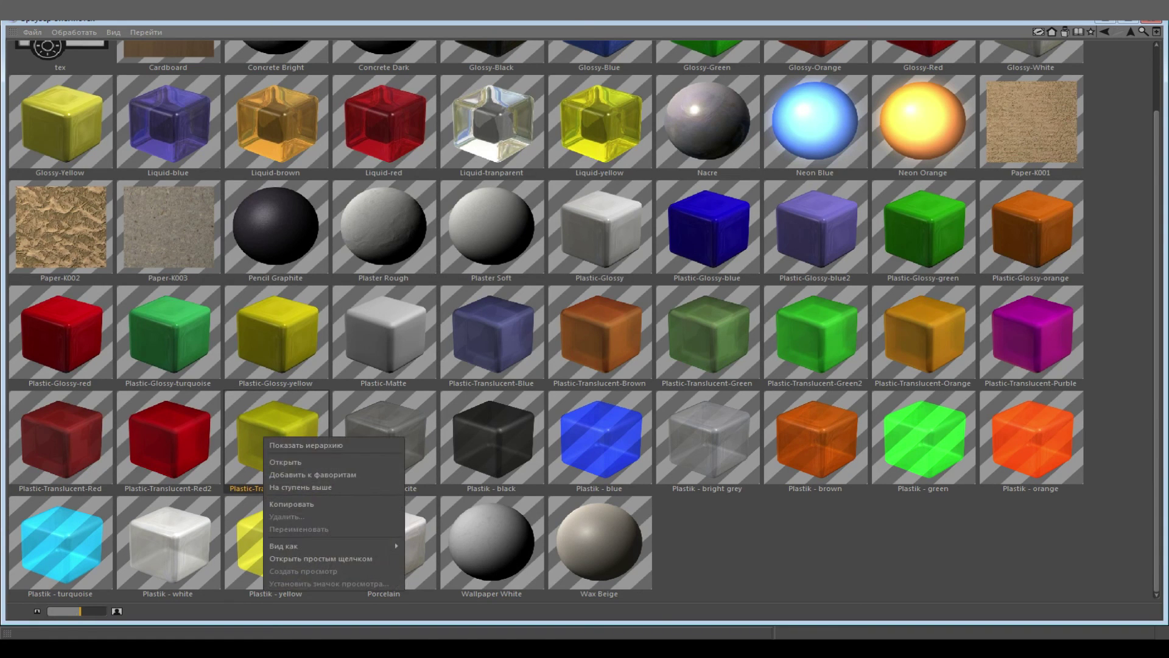
left_click(293, 461)
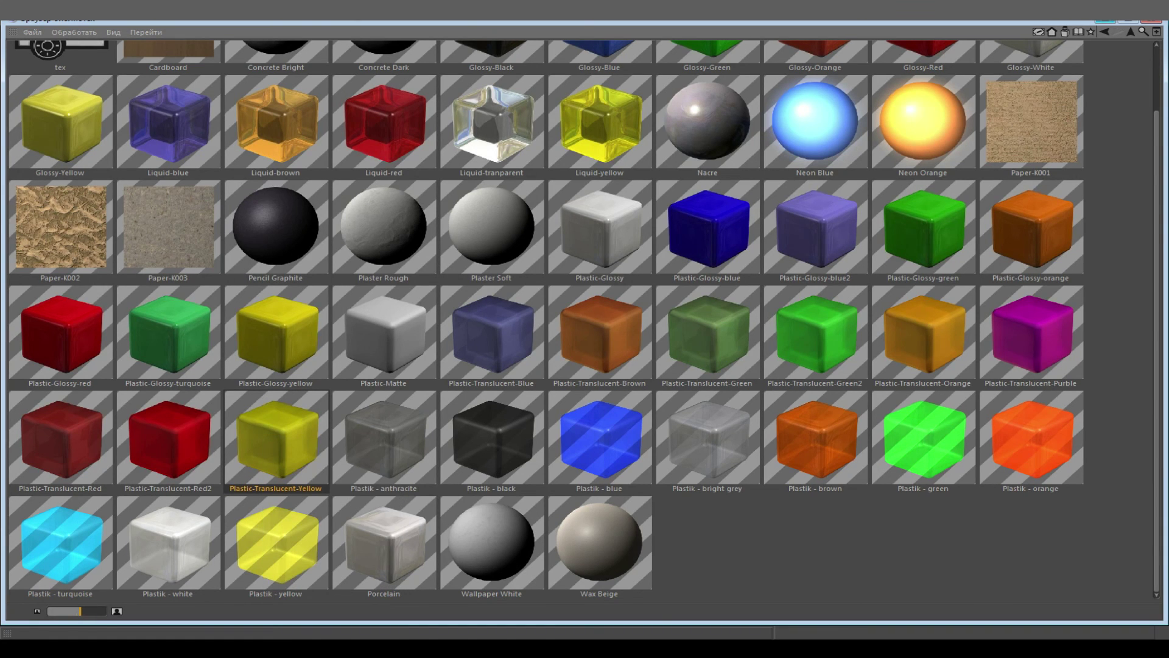
left_click(1105, 19)
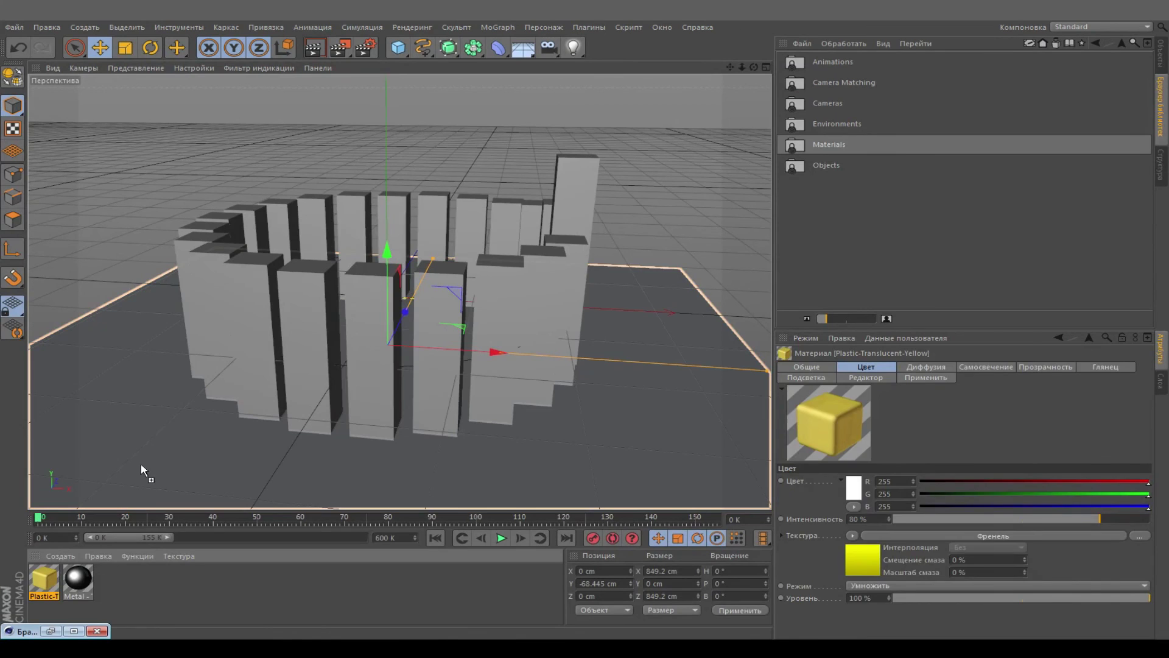
Step: Apply the Titanium Black material to the plane and the Plastic-Translucent-Yellow material to the cloner
left_click_drag(141, 470, 143, 470)
left_click_drag(240, 506, 988, 126)
left_click(1161, 58)
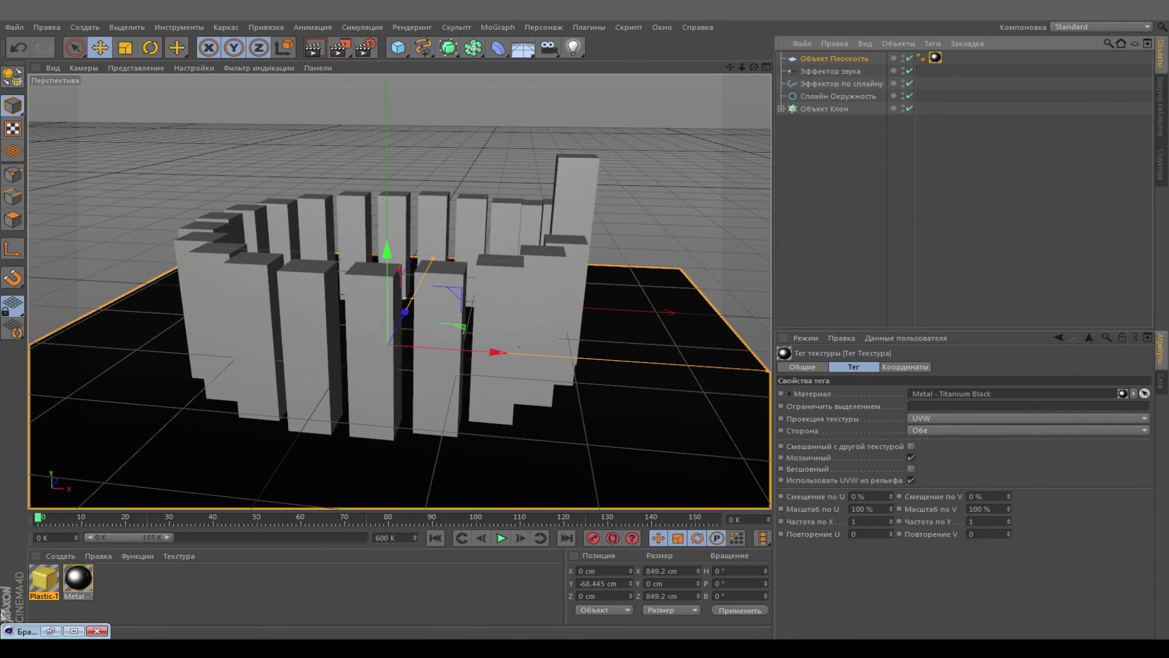
left_click_drag(50, 583, 816, 110)
Step: Play back the animation to check the equalizer with its materials applied, and stop it
left_click_drag(740, 65, 766, 69)
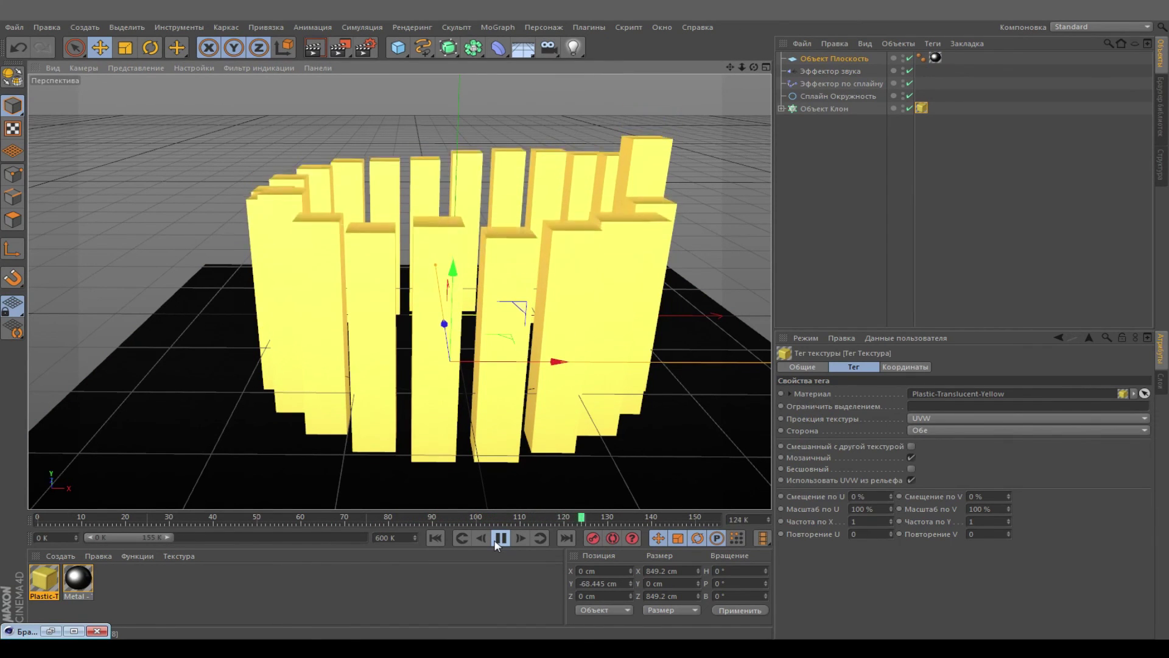
left_click(499, 538)
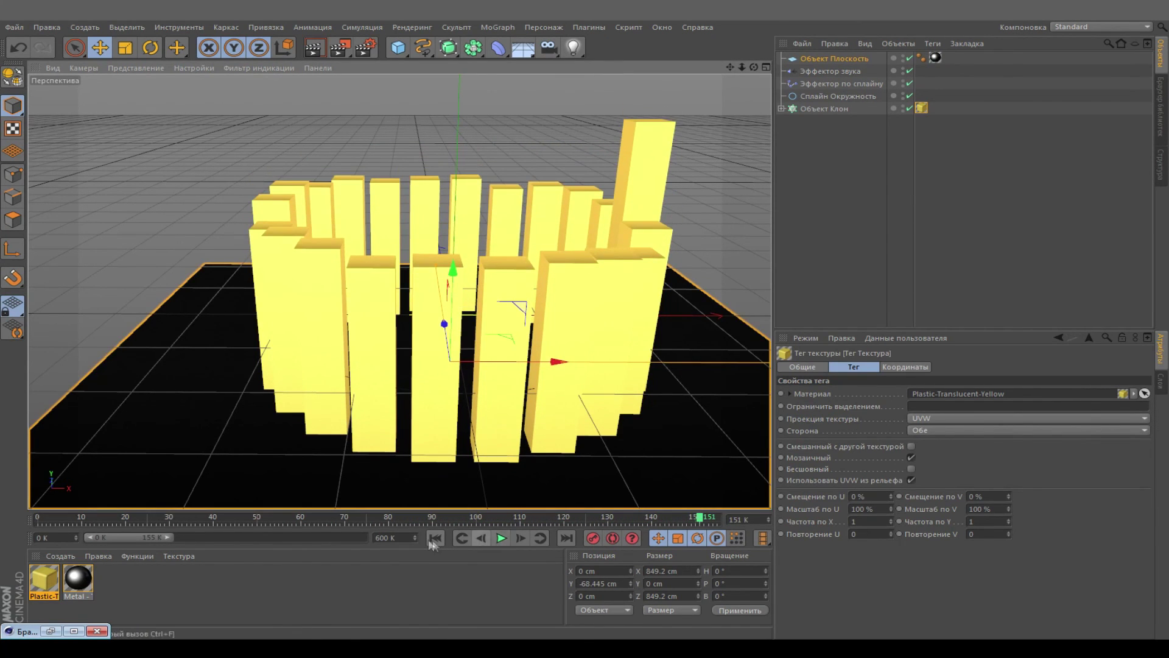
Step: Play the animation from the start while viewing the equalizer from other angles, and stop it
left_click(433, 538)
mouse_move(754, 67)
left_mouse_down()
mouse_move(810, 78)
mouse_move(776, 69)
left_mouse_up()
left_click(499, 539)
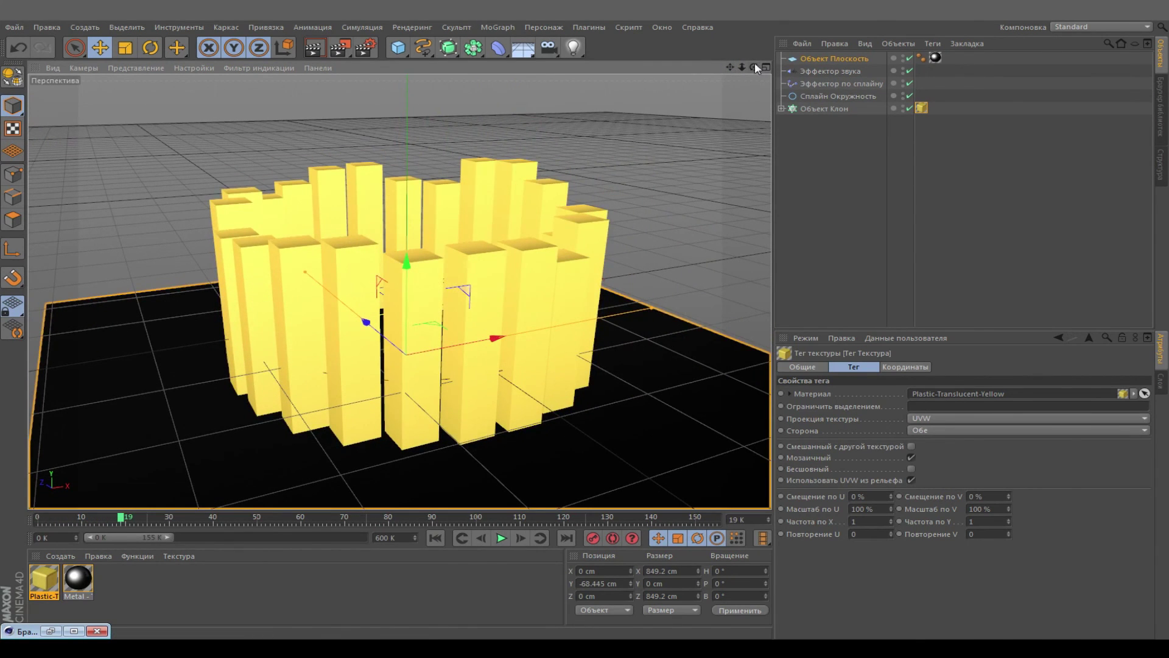
mouse_move(754, 67)
left_mouse_down()
mouse_move(799, 103)
mouse_move(754, 68)
left_mouse_up()
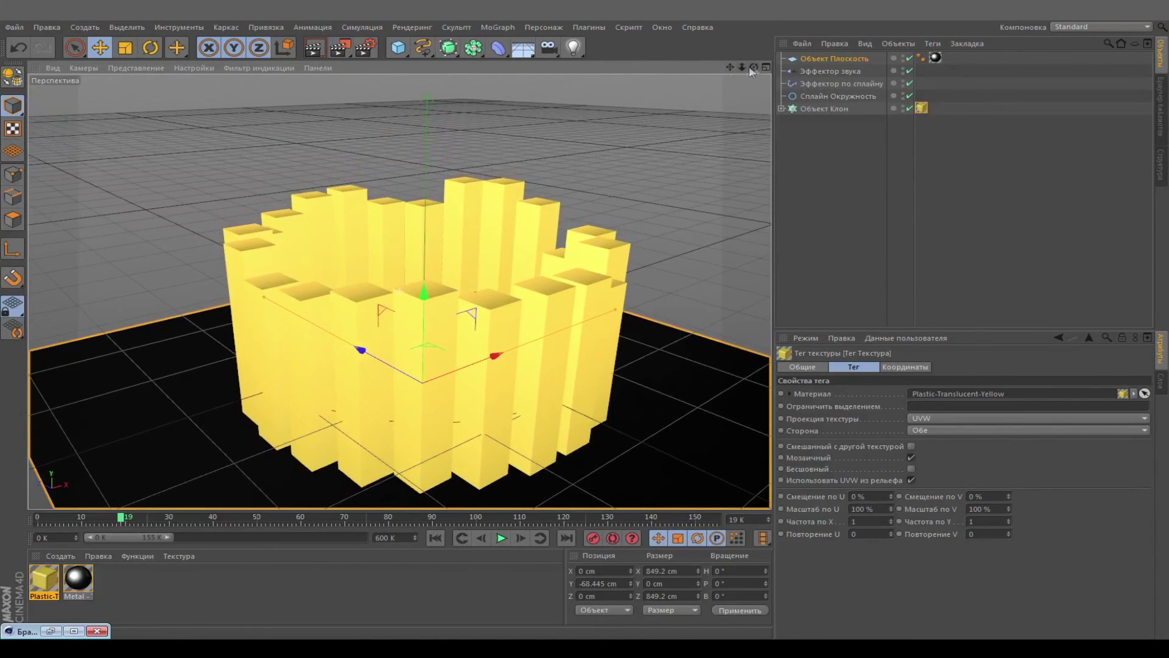
Step: Add a light inside the ring of bars at about -12.7 cm in Y and set its visible light to volumetric (Объемный)
left_click(572, 52)
left_click_drag(425, 305, 444, 322)
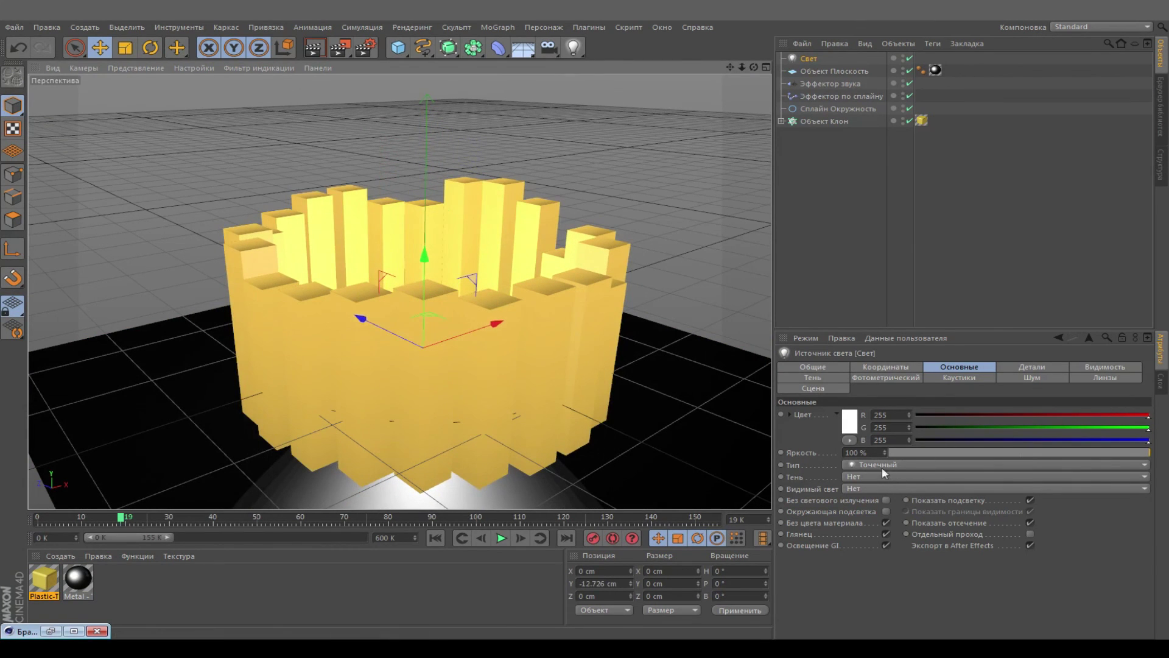
left_click(882, 487)
left_click(893, 517)
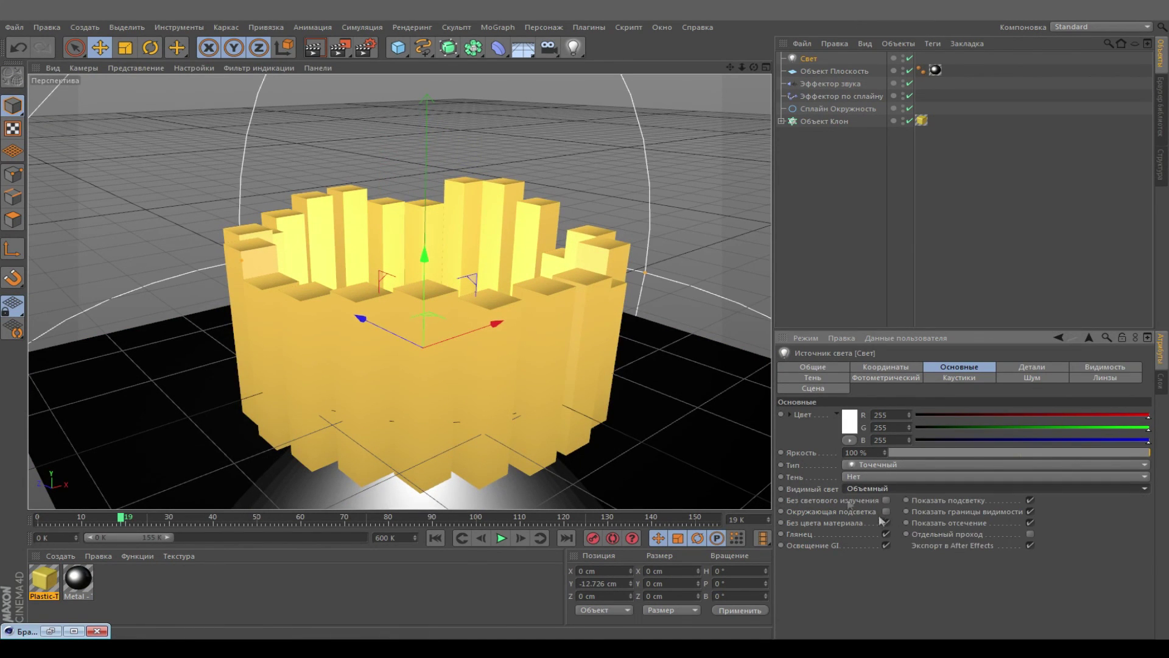
Step: Shrink the light's visible range to just around the ring and colour the light yellow (R 255, G 249, B 77)
scroll(524, 226, "down", 6)
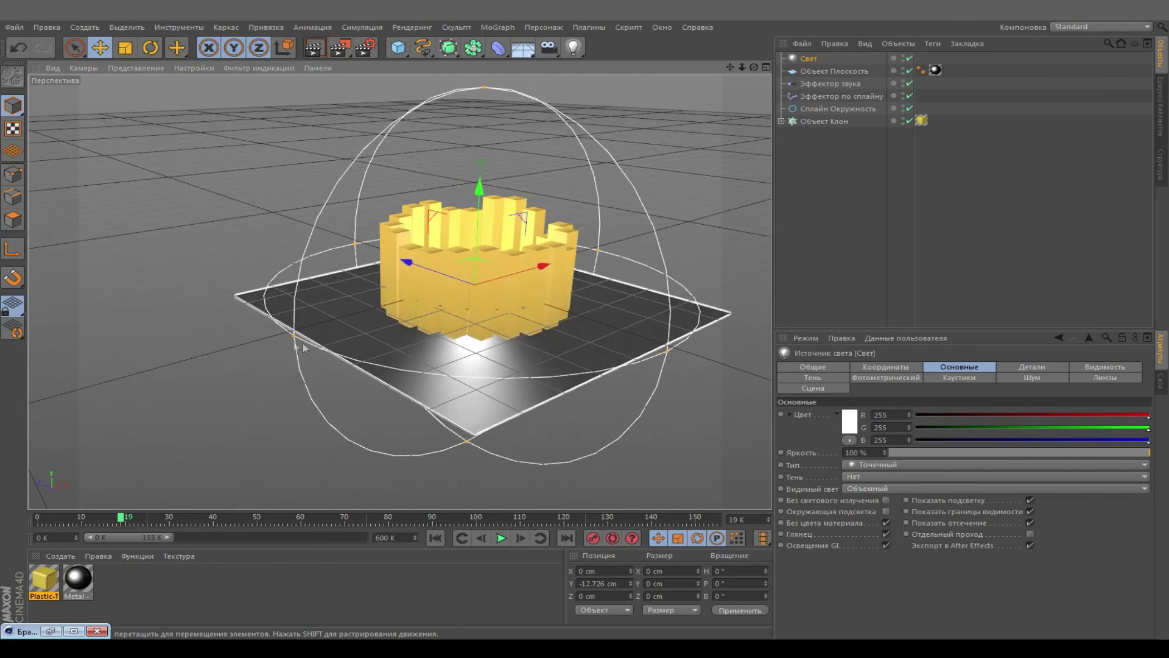
left_click_drag(293, 337, 364, 320)
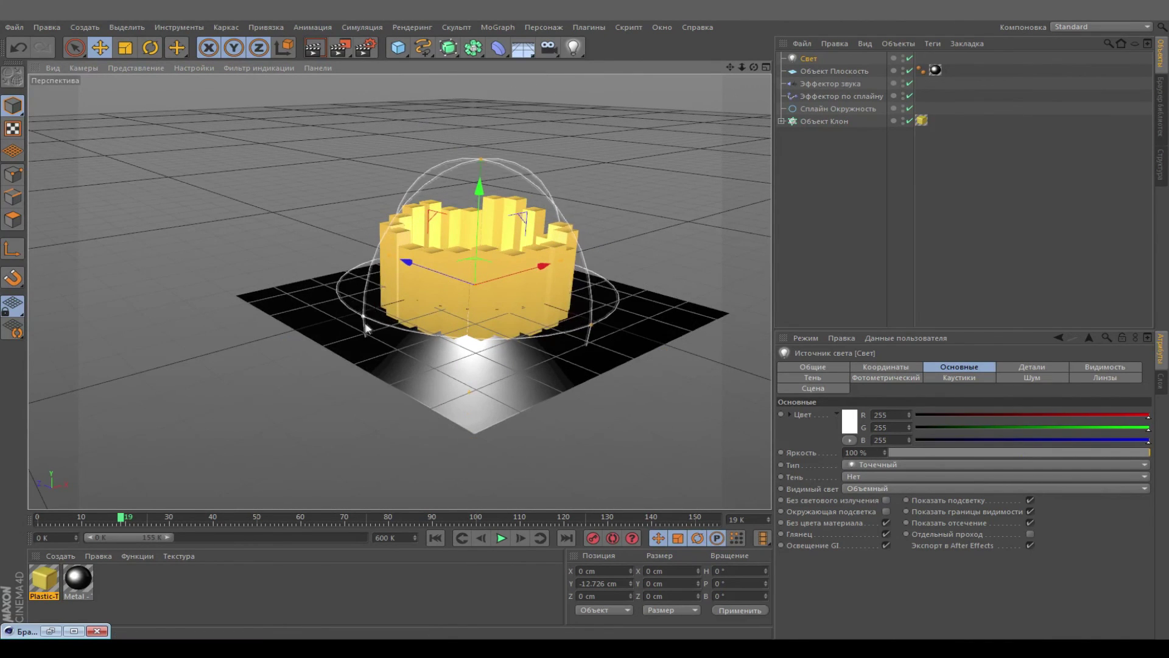
left_click(855, 425)
left_click_drag(817, 375, 838, 375)
left_click(833, 382)
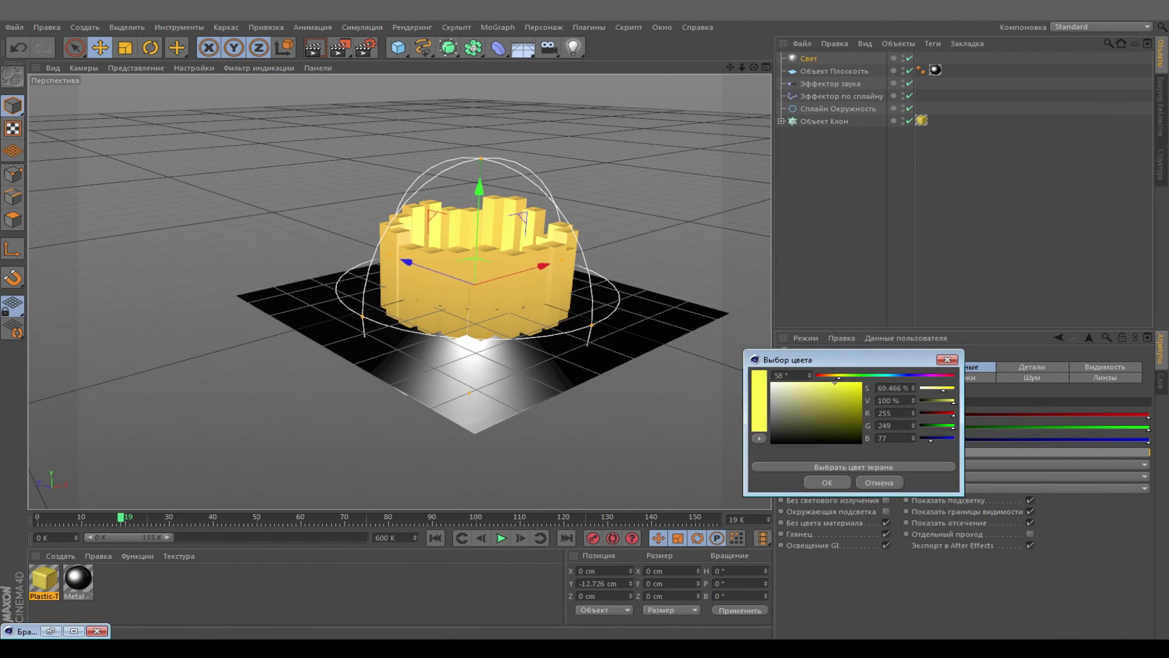
left_click(827, 482)
scroll(487, 261, "up", 6)
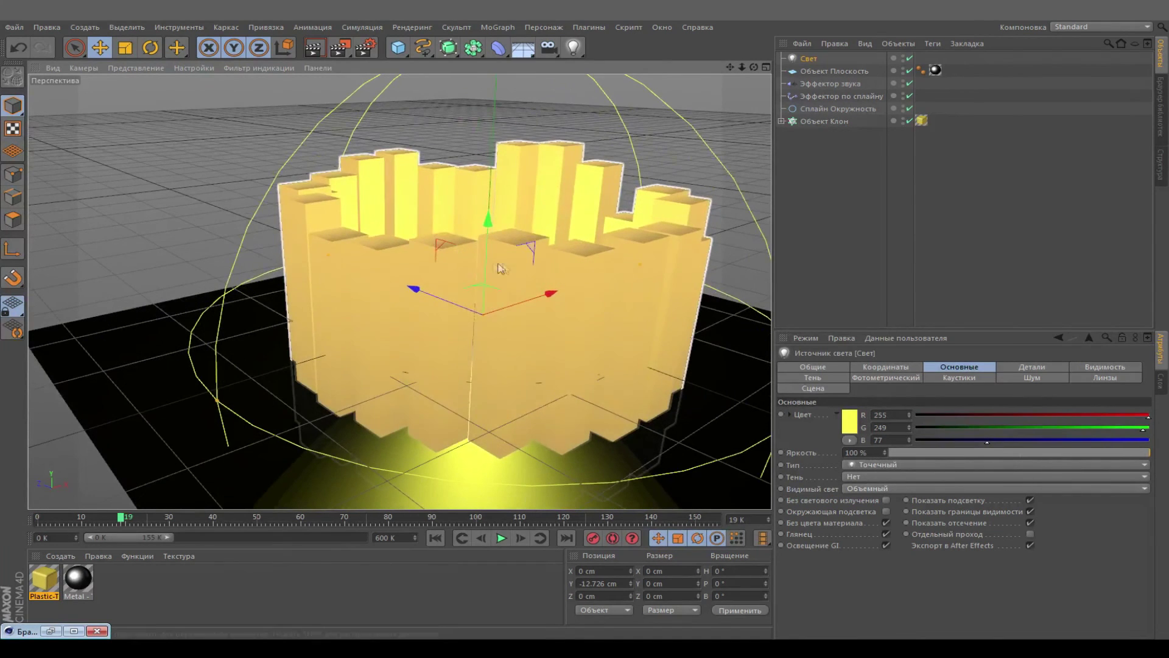
Step: Give the light a "Звезда 1" lens glow with 60% intensity
left_click(1073, 376)
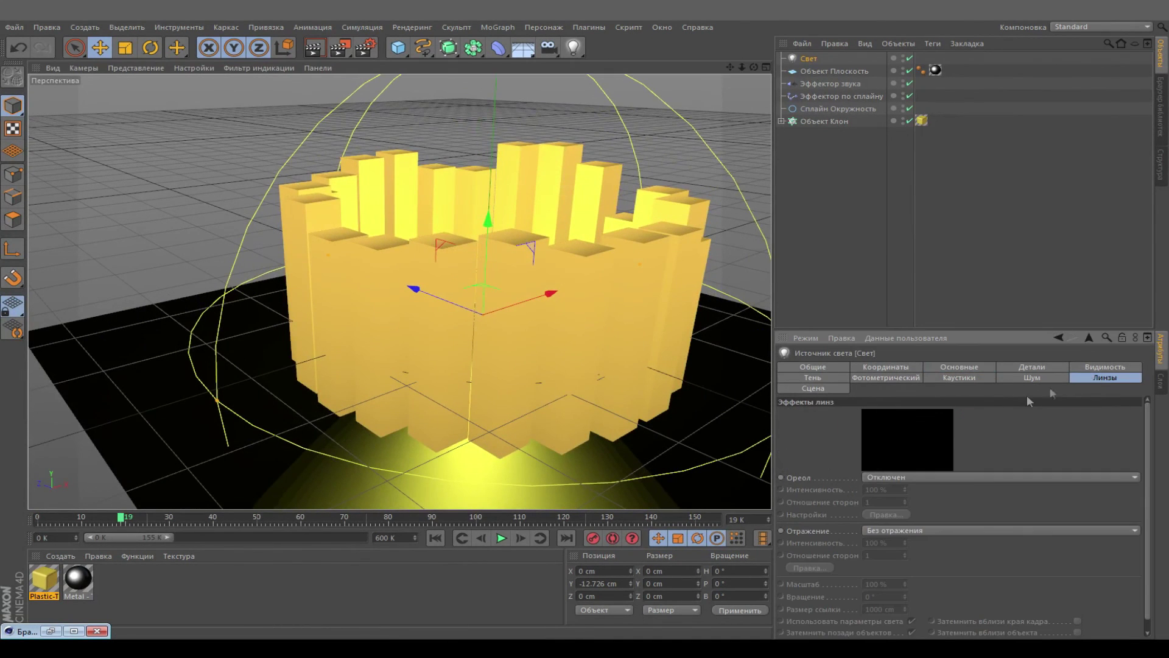
left_click(942, 473)
left_click(940, 474)
key("Down")
key("Down")
key("Down")
key("Down")
key("Down")
key("Up")
key("Up")
key("Tab")
type("6")
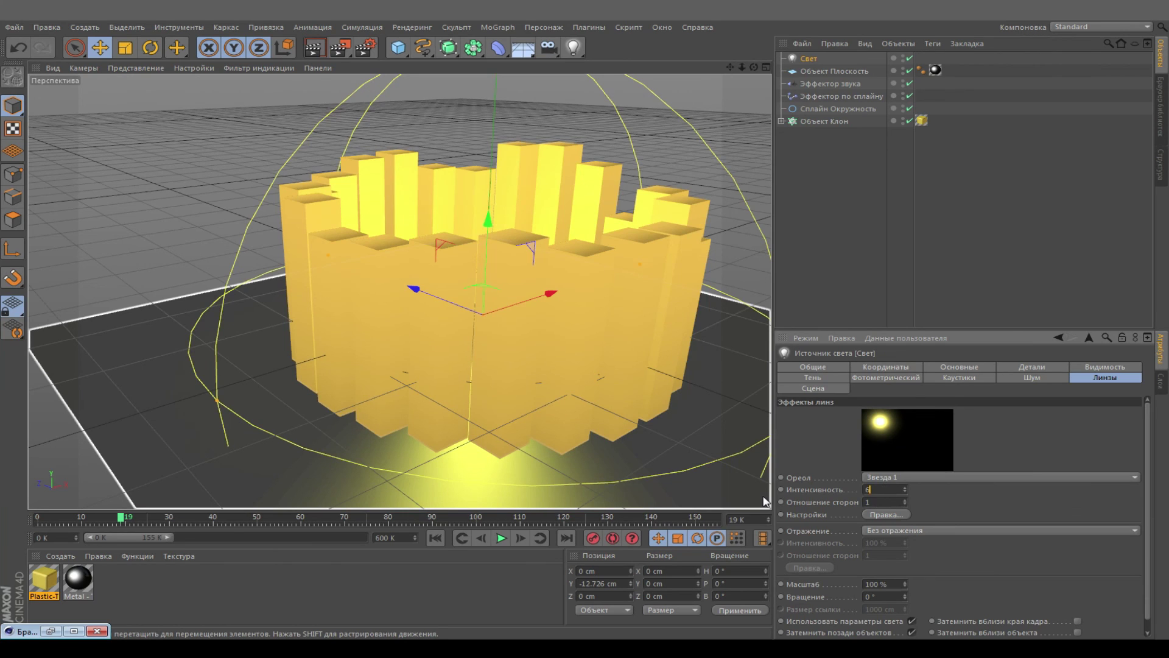
type("0")
key("Return")
Step: Set the antialiasing in the render settings to Best (Максимальное)
mouse_move(754, 67)
left_mouse_down()
mouse_move(752, 52)
mouse_move(700, 88)
mouse_move(752, 68)
left_mouse_up()
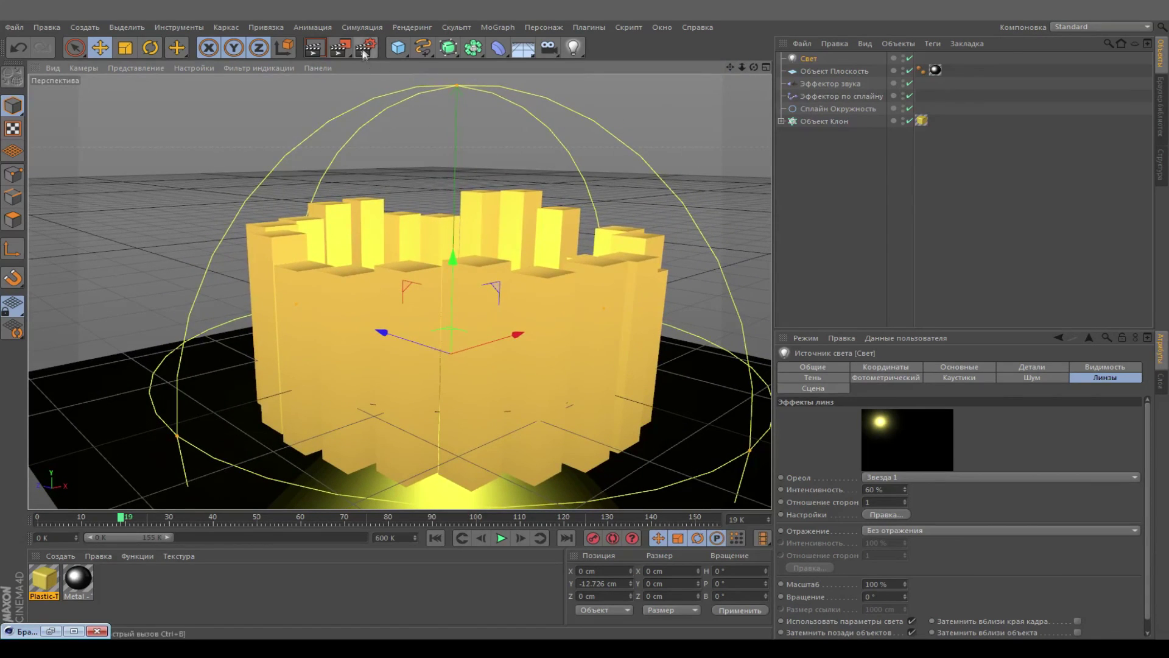
left_click(365, 49)
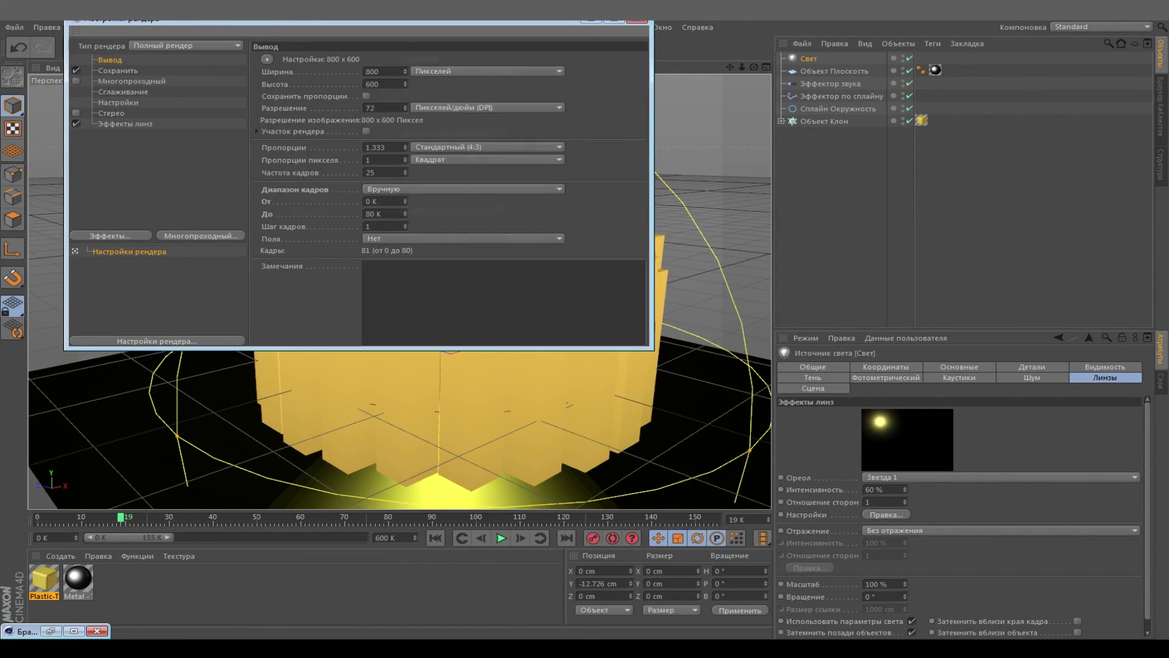
left_click(123, 92)
left_click(452, 59)
left_click(451, 97)
Step: Add the Global Illumination and Ambient Occlusion effects to the render settings
left_click(110, 236)
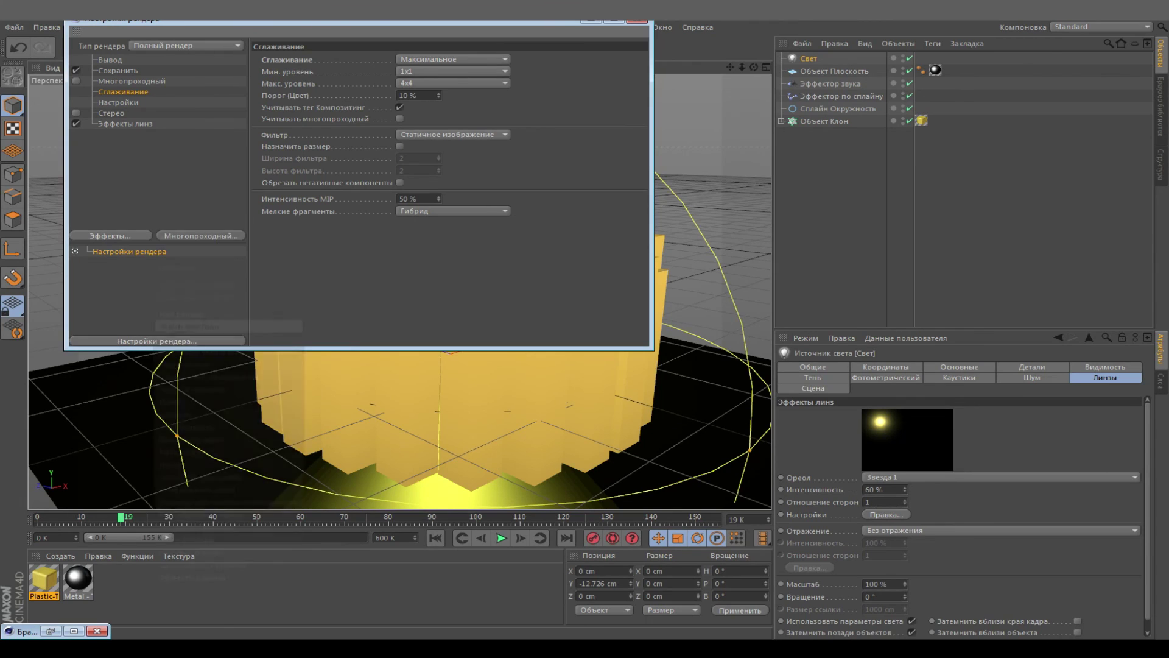
left_click(204, 376)
left_click(114, 236)
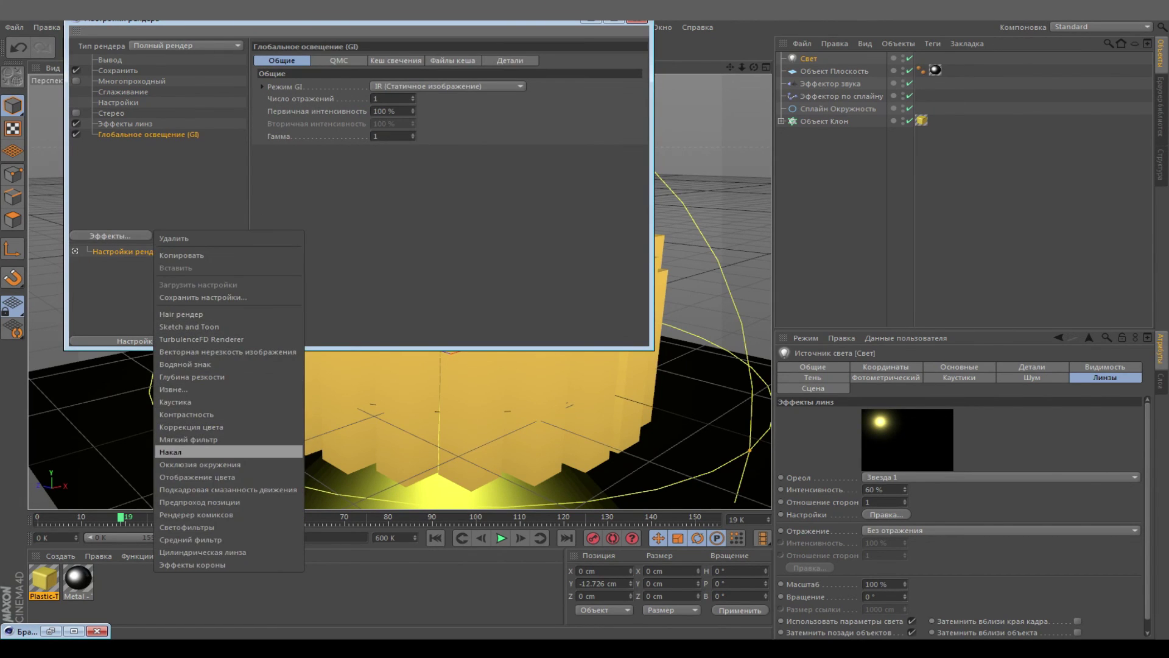
left_click(195, 465)
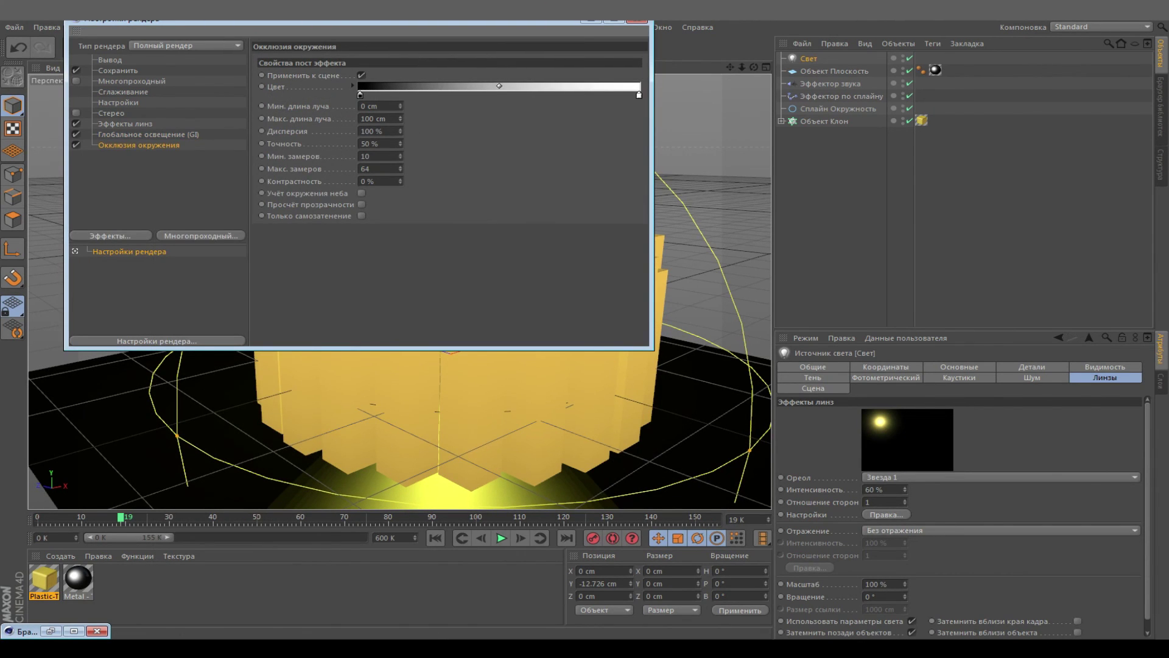
Step: Adjust the QMC and irradiance cache options of Global Illumination and close the render settings
left_click(149, 135)
left_click(339, 60)
left_click(472, 87)
left_click(466, 124)
left_click(396, 60)
left_click(407, 86)
left_click(402, 124)
left_click(637, 20)
Step: Render the lit equalizer in the viewport from a higher viewing angle
mouse_move(754, 67)
left_mouse_down()
mouse_move(720, 65)
mouse_move(718, 100)
mouse_move(744, 81)
left_mouse_up()
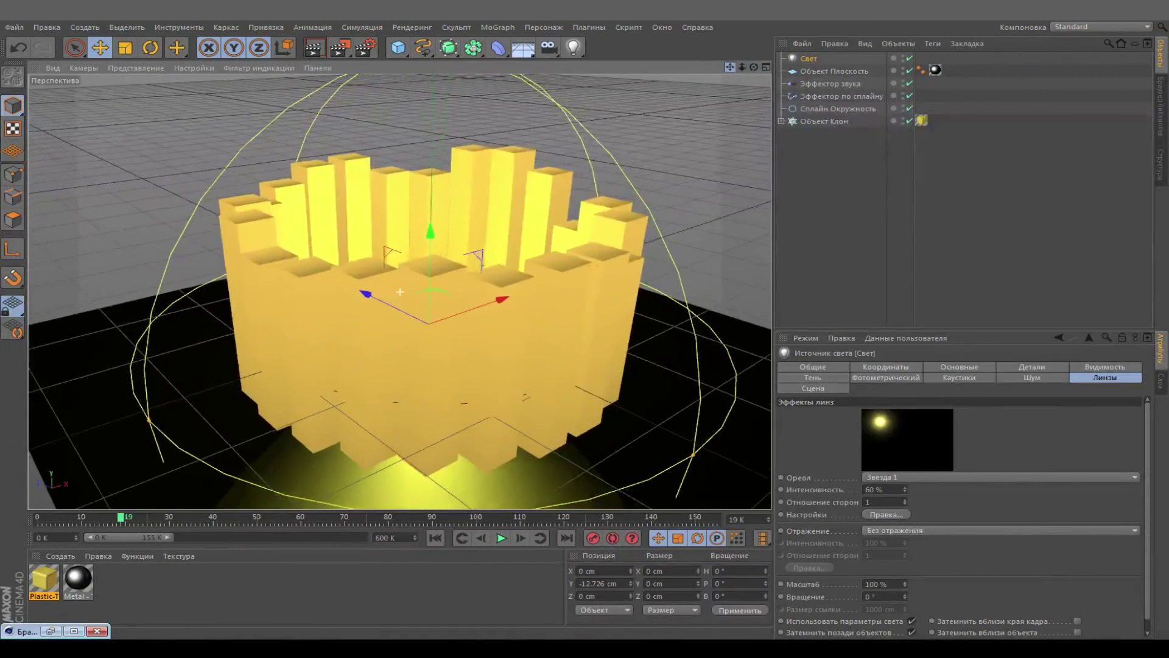
left_click(315, 48)
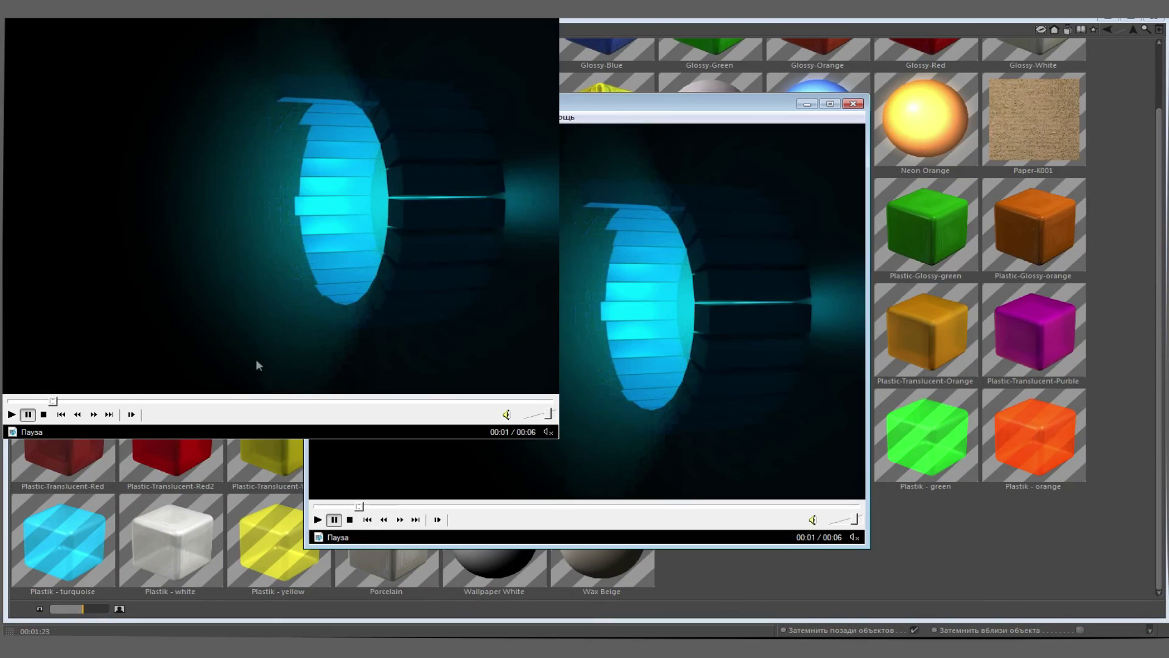
Step: Switch to the media player and play the finished video of the blue circular equalizer
scroll(217, 253, "down", 1)
left_click_drag(610, 107, 572, 106)
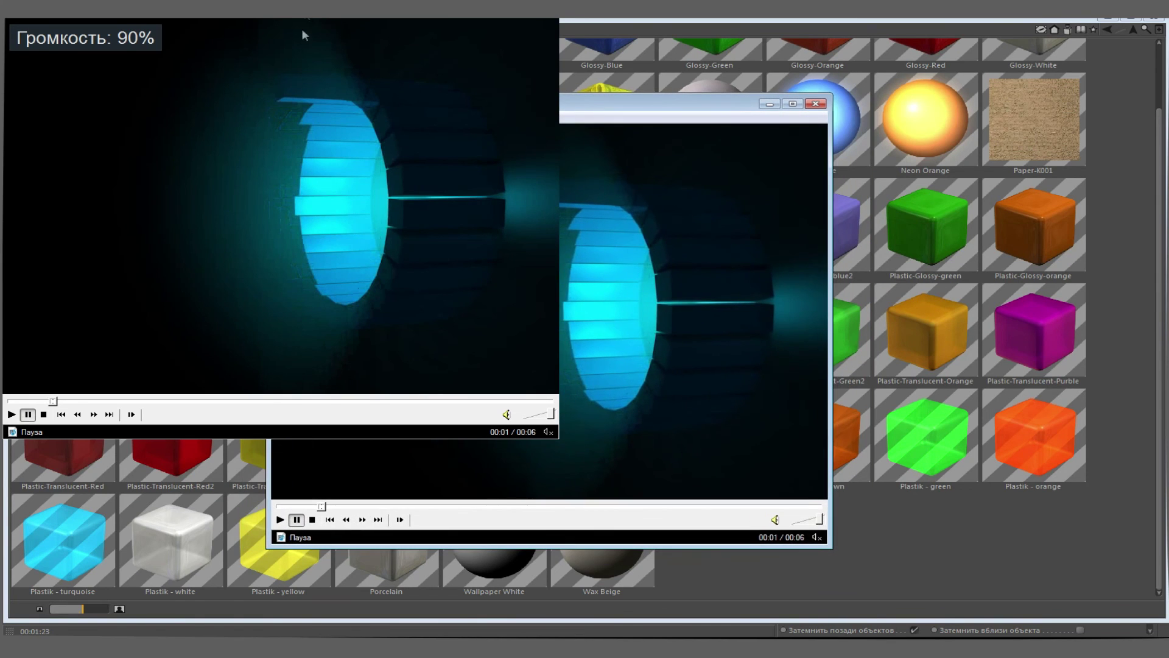
left_click(359, 207)
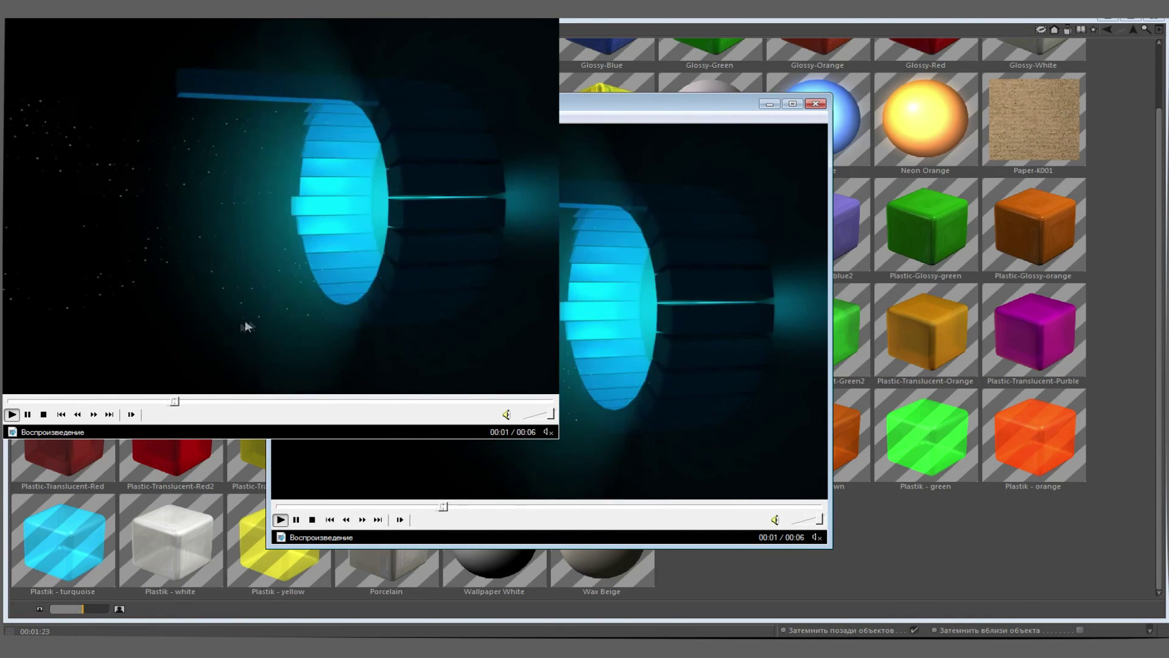
left_click(322, 268)
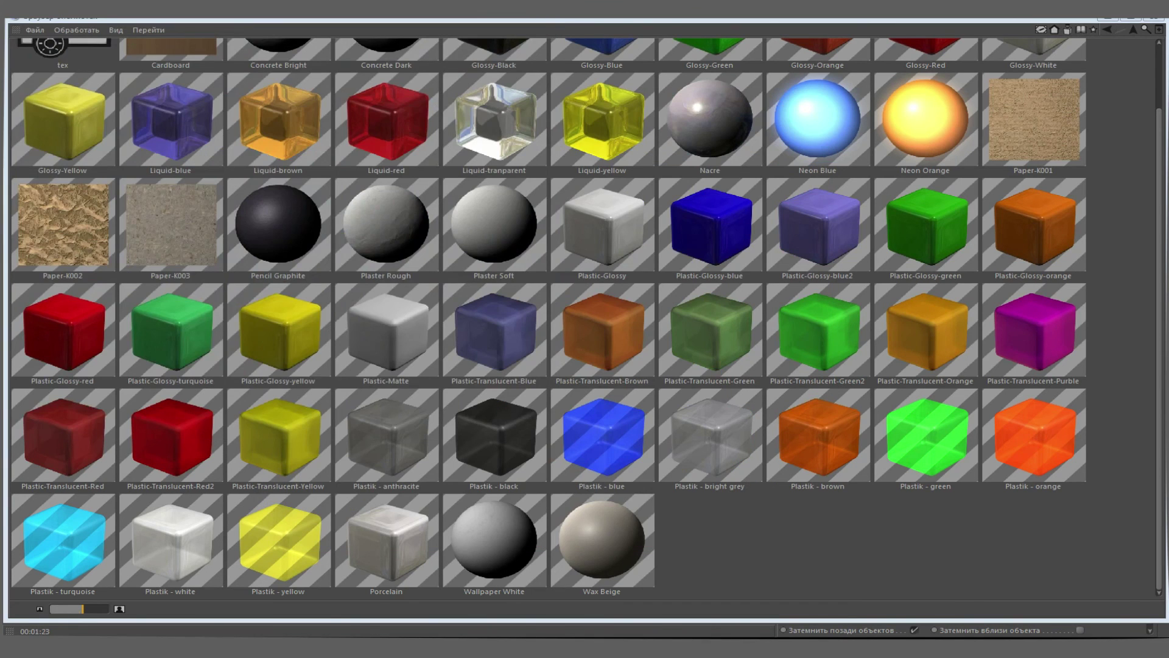